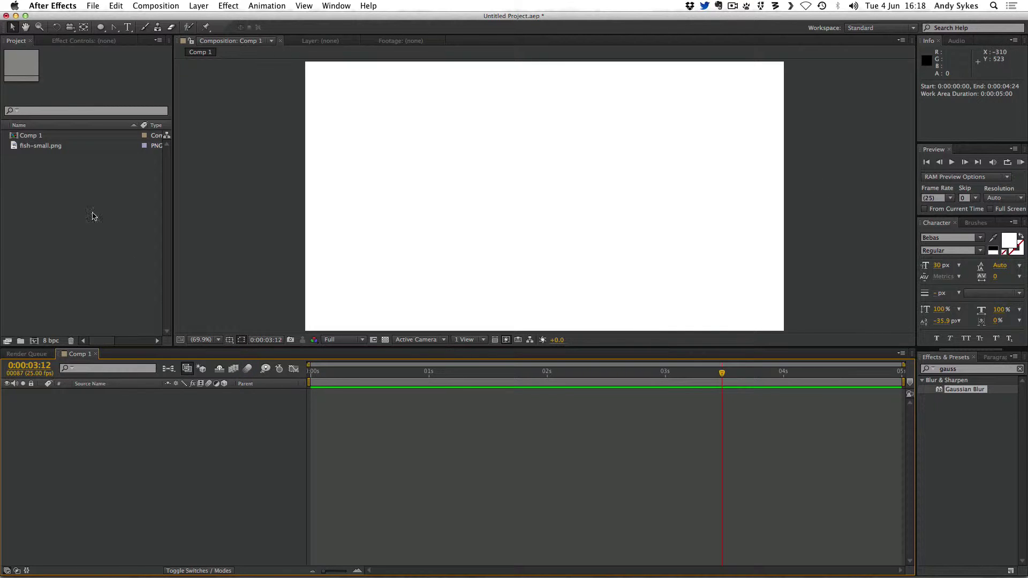
# Step: Add fish-small.png to Comp 1 and reveal its Scale property at 100%
pyautogui.moveTo(45, 146); pyautogui.dragTo(538, 207)
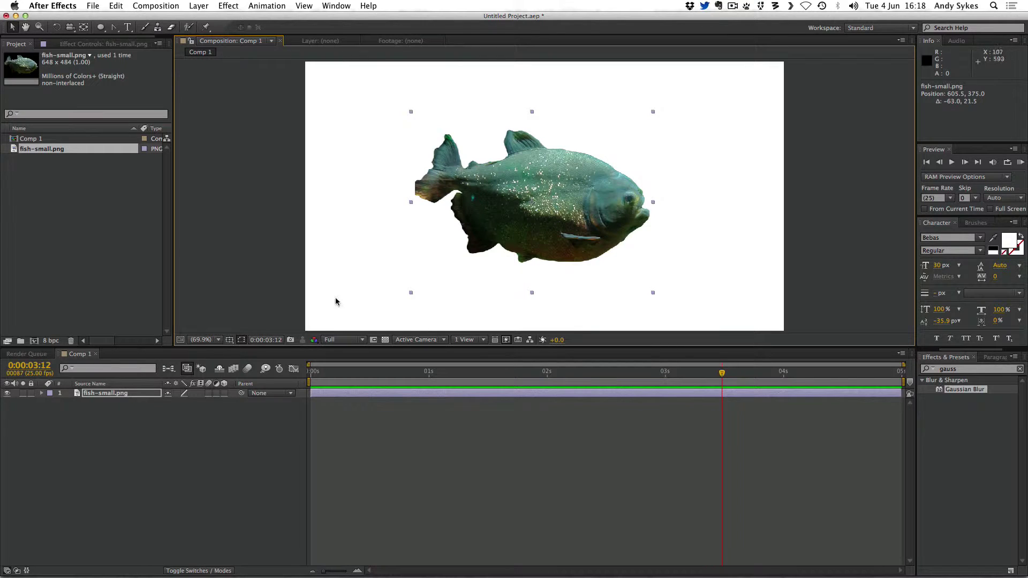
pyautogui.press('s')
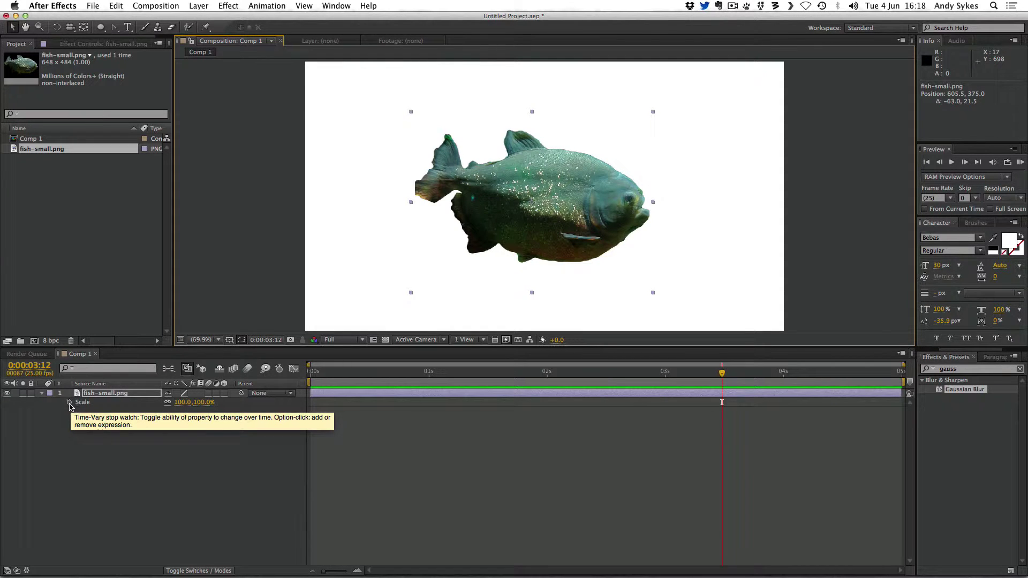
pyautogui.keyDown('alt'); pyautogui.click(69, 404); pyautogui.keyUp('alt')
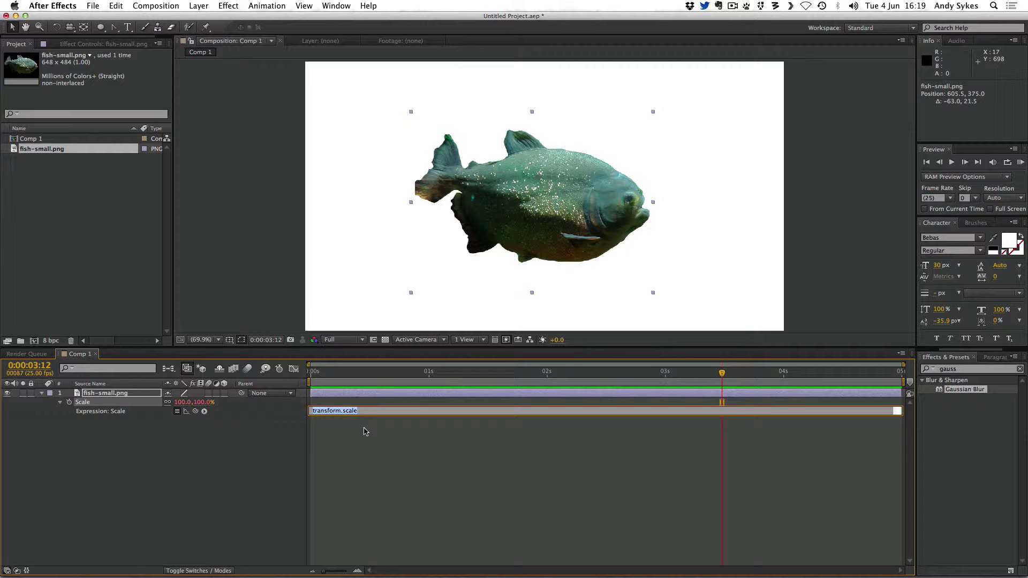
pyautogui.write('wiggle(5,10)')
pyautogui.press('Return')
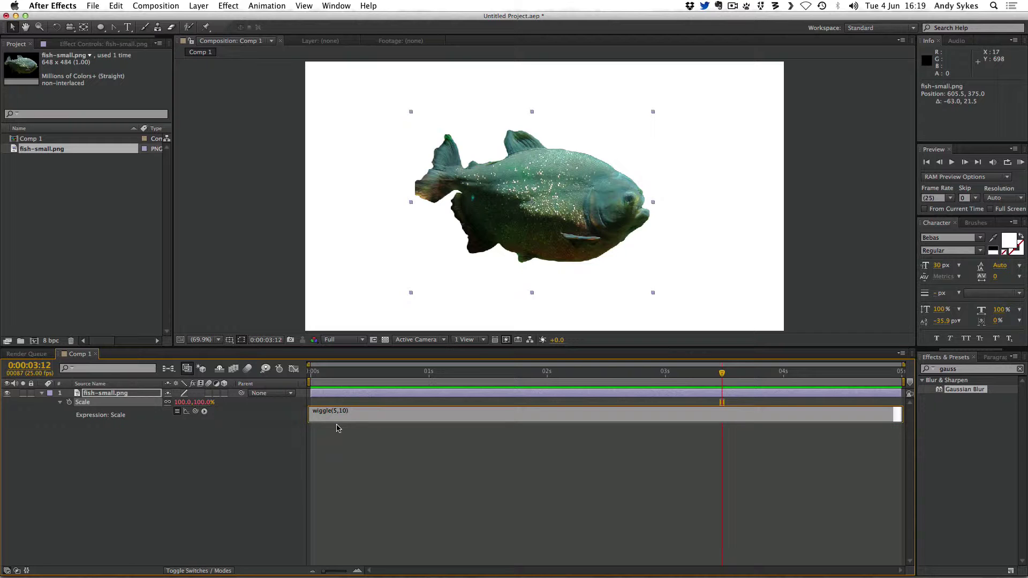
pyautogui.click(350, 469)
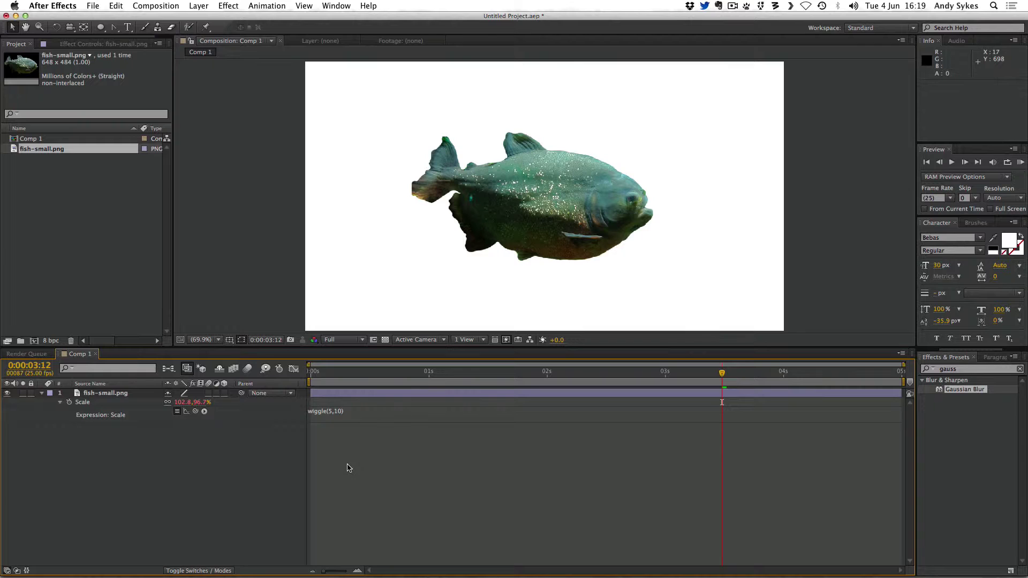
pyautogui.click(348, 411)
pyautogui.click(338, 455)
pyautogui.click(335, 424)
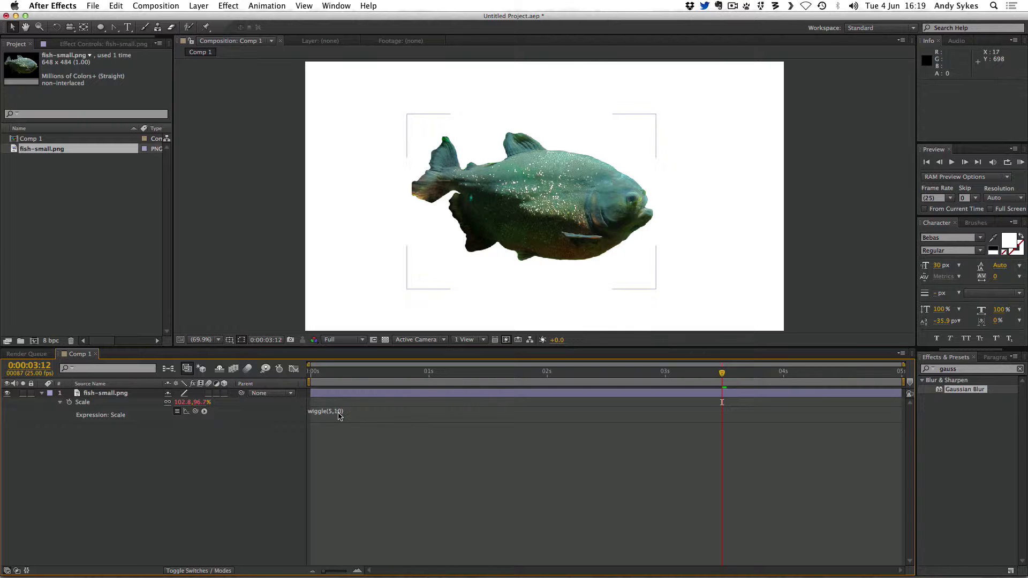
pyautogui.press('Home')
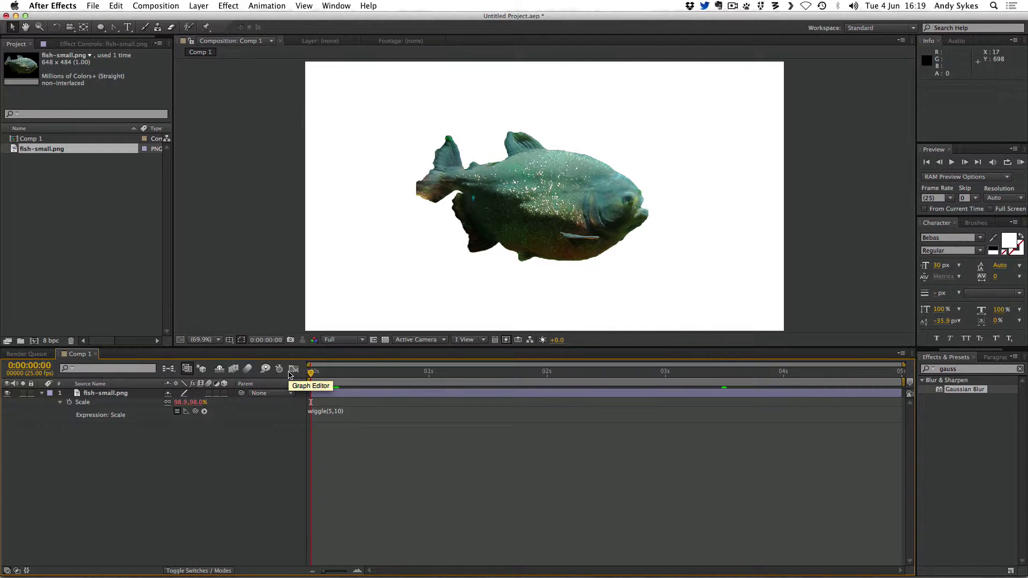
pyautogui.press('KP_0')
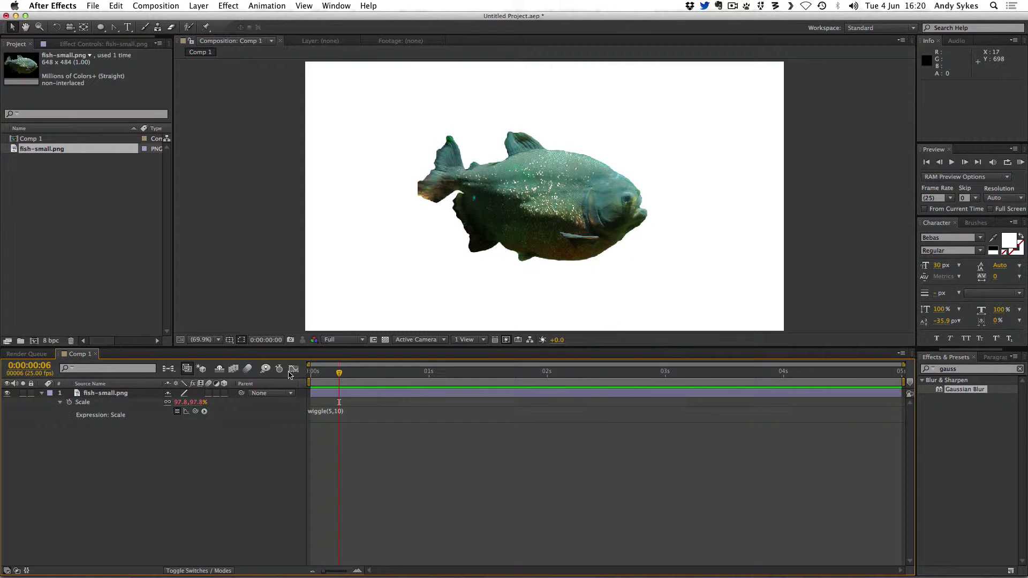
pyautogui.click(88, 403)
pyautogui.click(87, 403)
pyautogui.press('super+z')
pyautogui.press('super+z')
# Step: Restore the fish layer, give its Position a wiggle(5,10) expression, and scrub back to check it
pyautogui.press('super+shift+z')
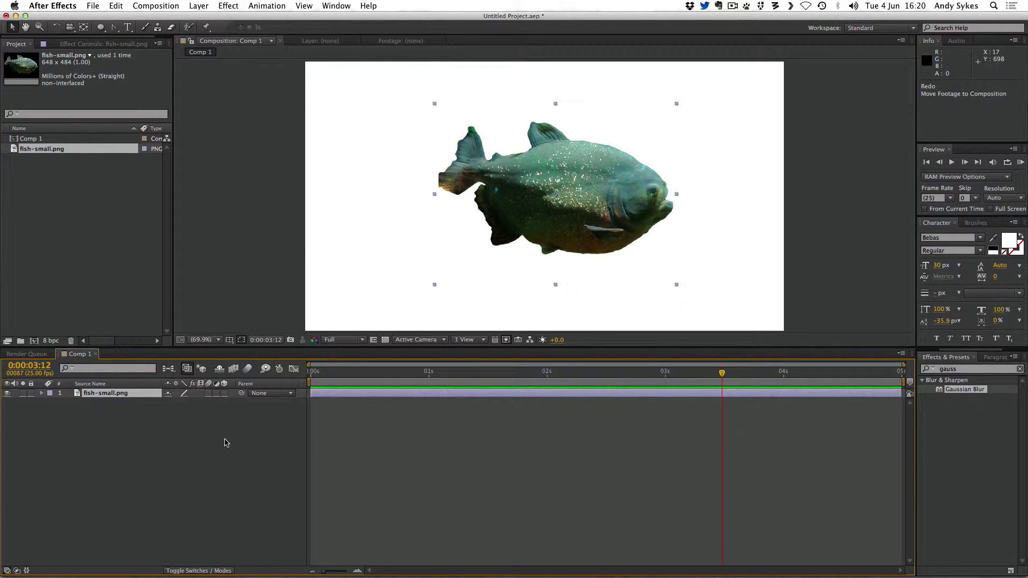
pyautogui.press('p')
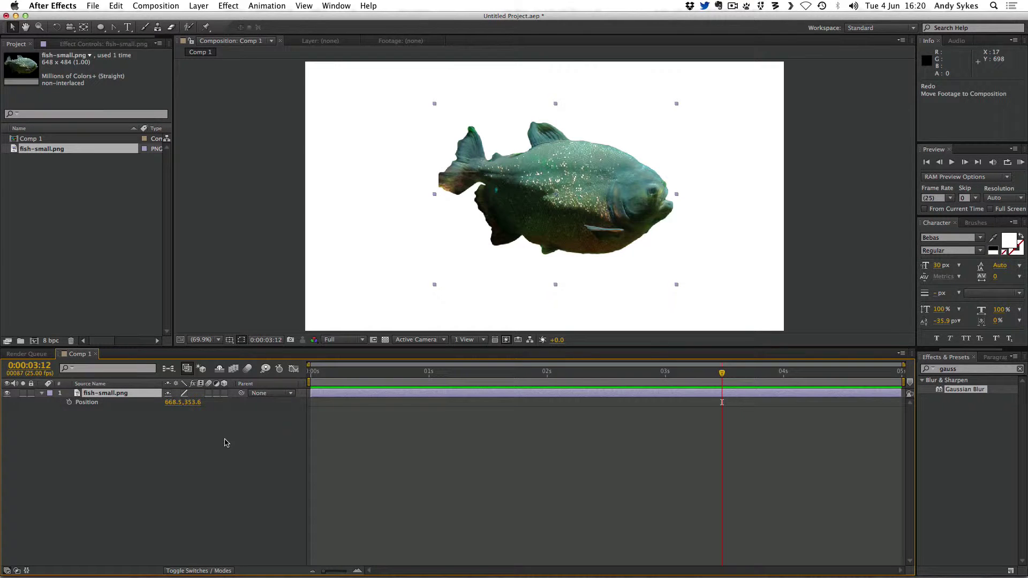
pyautogui.keyDown('alt'); pyautogui.click(69, 402); pyautogui.keyUp('alt')
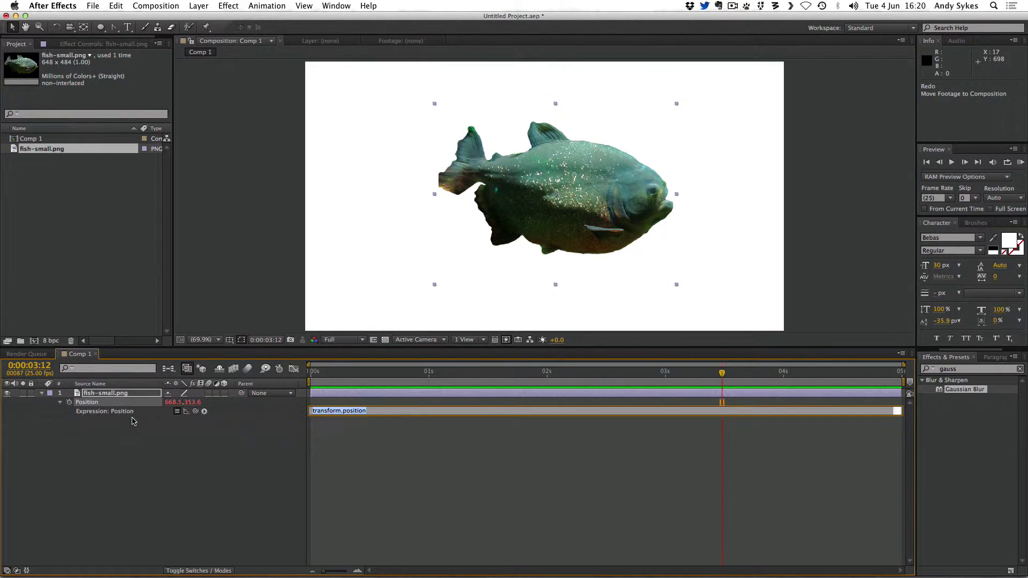
pyautogui.write('wiggle(5,10')
pyautogui.click(328, 452)
pyautogui.moveTo(431, 375); pyautogui.dragTo(309, 375)
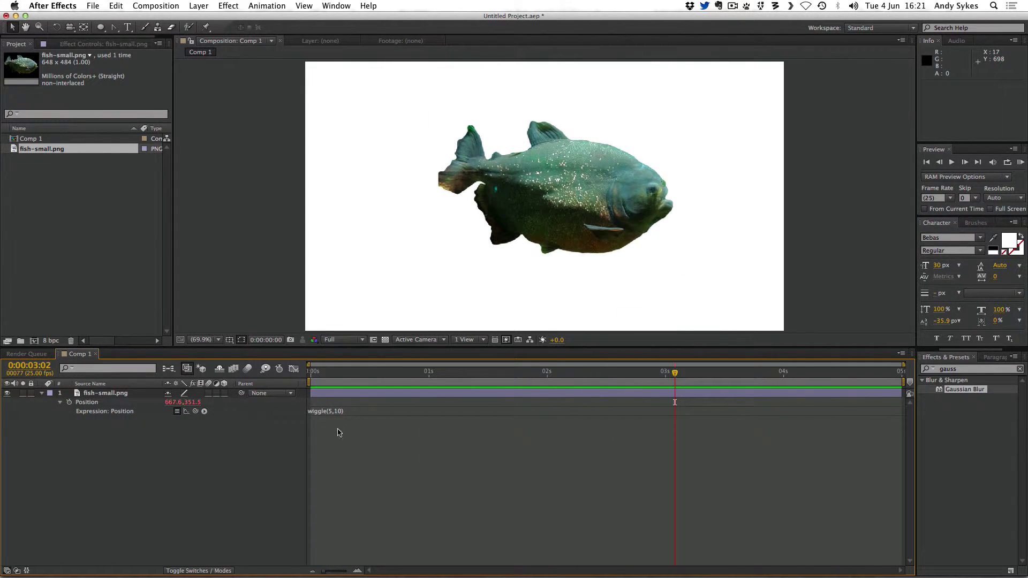
# Step: Change the Position expression to wiggle(.25,100) and preview it from the first frame
pyautogui.click(336, 412)
pyautogui.click(336, 411)
pyautogui.press('BackSpace')
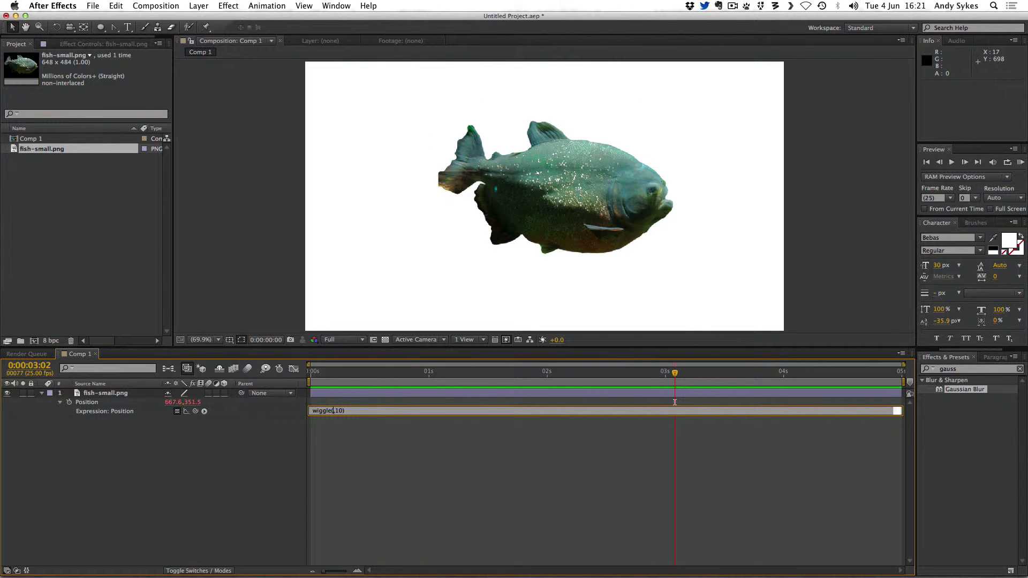
pyautogui.write('.25,100')
pyautogui.click(504, 454)
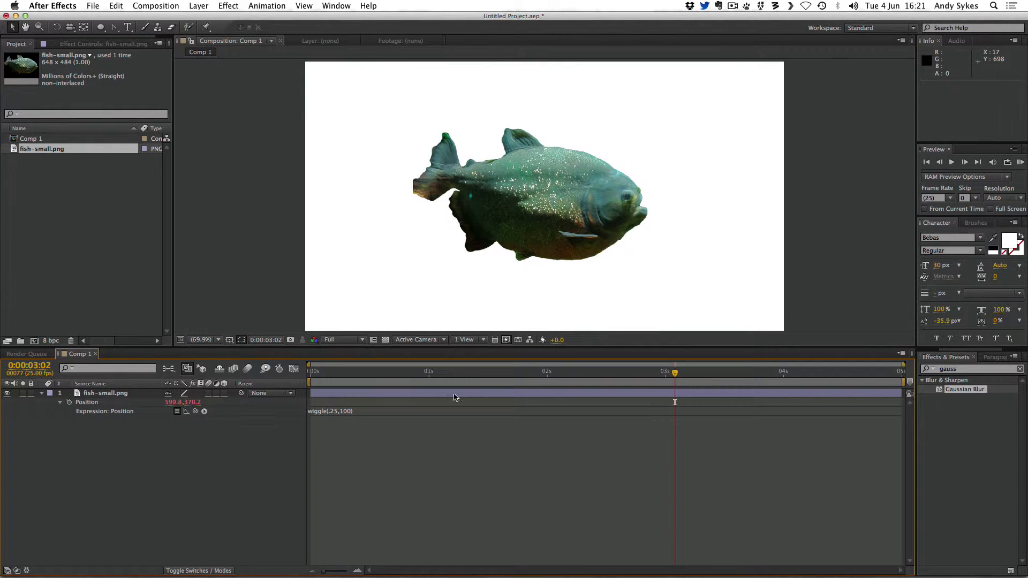
pyautogui.click(313, 369)
pyautogui.press('KP_0')
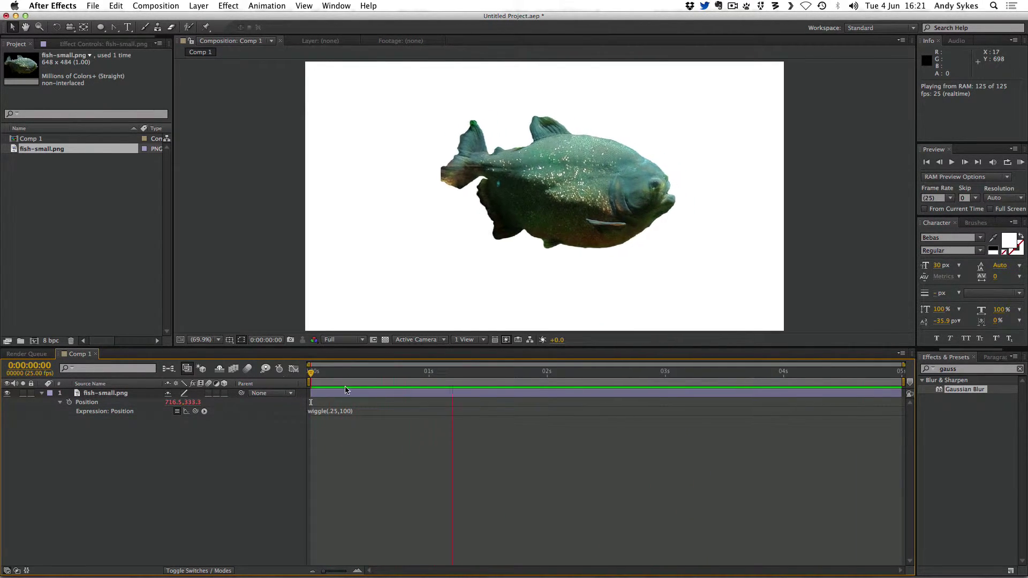
# Step: Change the Position expression to wiggle(50,100) and preview the faster wiggle
pyautogui.click(335, 407)
pyautogui.click(343, 411)
pyautogui.press('BackSpace')
pyautogui.press('BackSpace')
pyautogui.press('BackSpace')
pyautogui.write('50,')
pyautogui.click(351, 465)
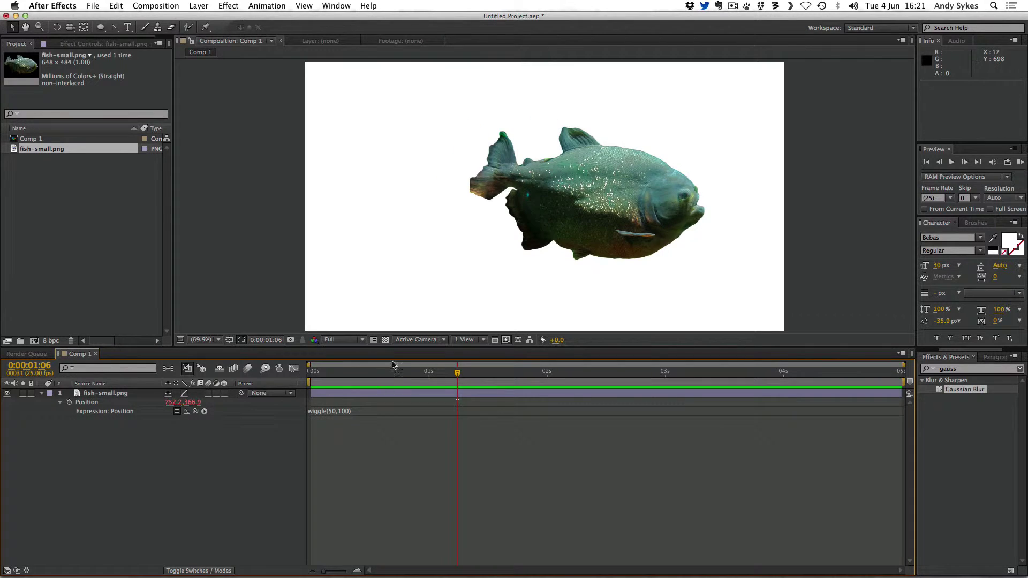
pyautogui.press('Home')
pyautogui.press('KP_0')
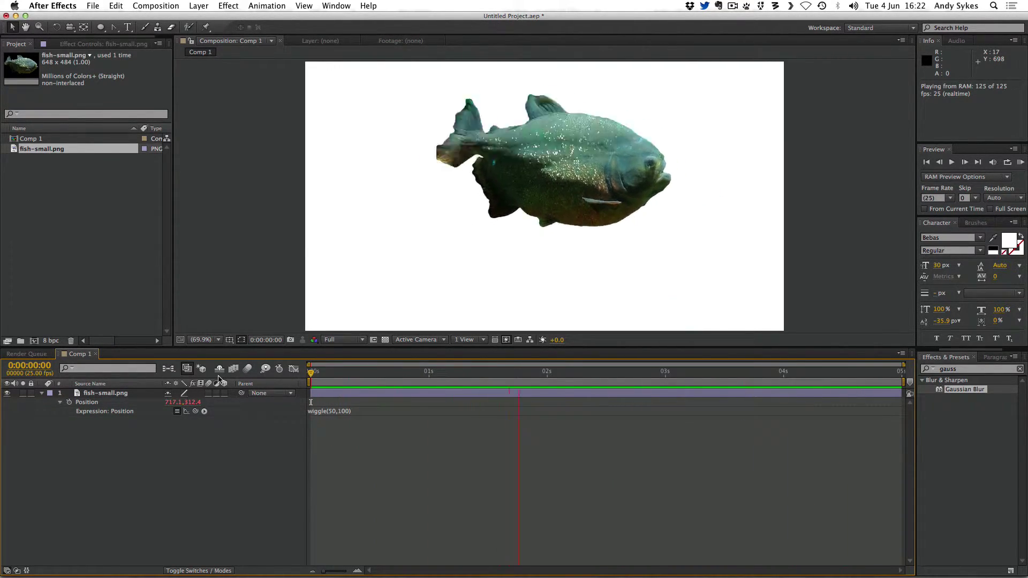
# Step: Enable motion blur on the comp and the fish layer, then preview the blurred wiggle
pyautogui.press('space')
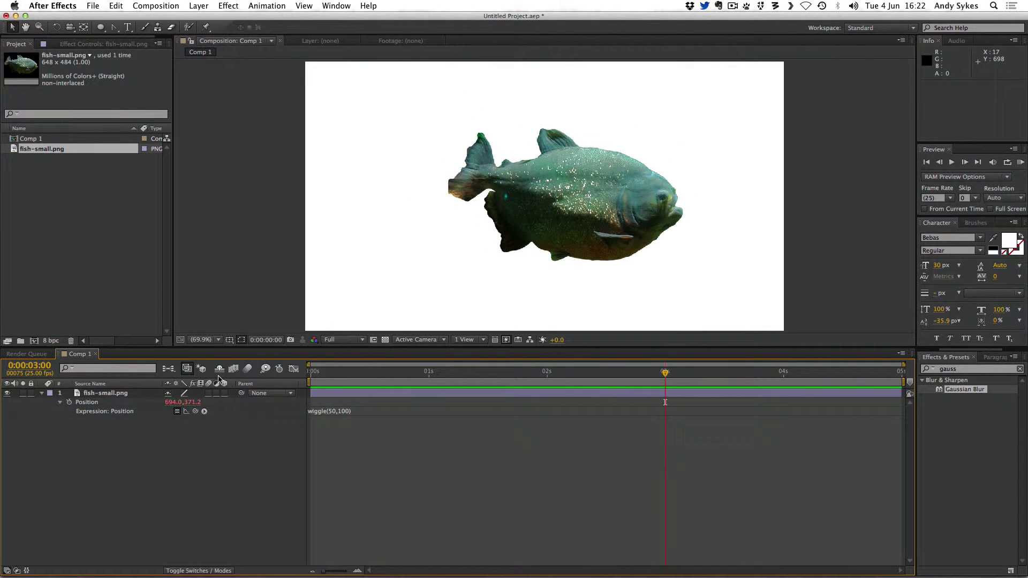
pyautogui.click(247, 369)
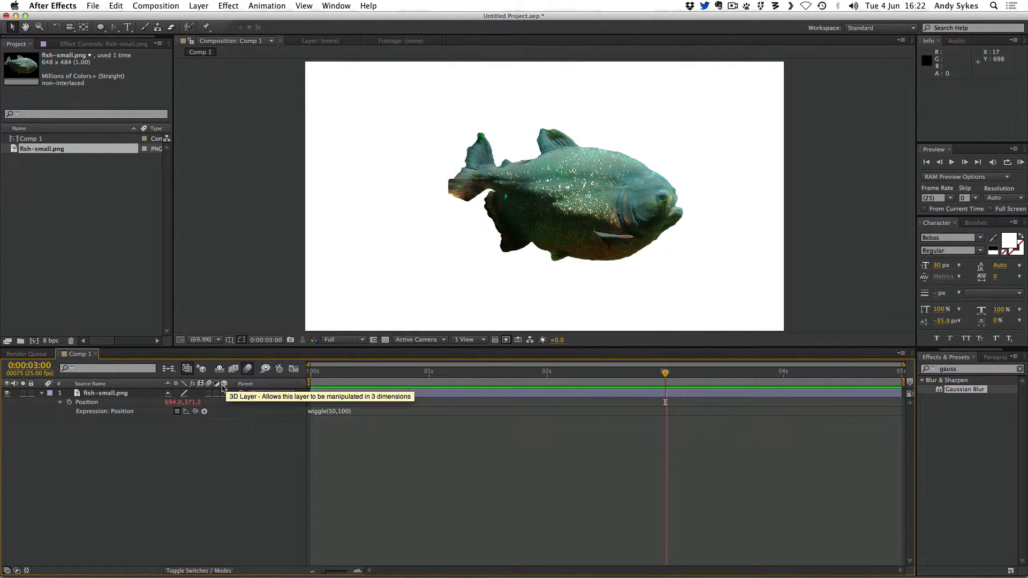
pyautogui.click(208, 393)
pyautogui.click(214, 486)
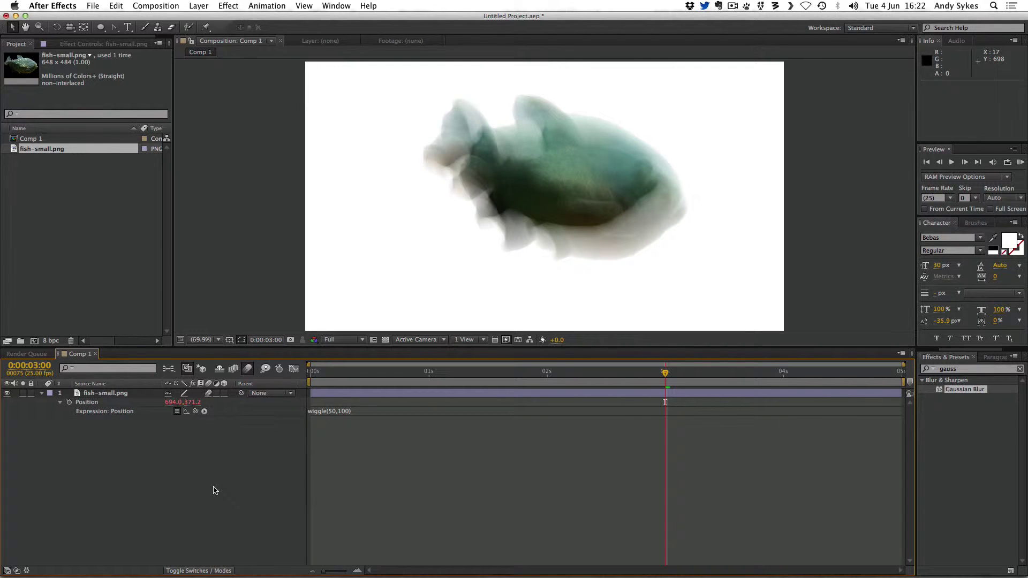
pyautogui.moveTo(382, 372); pyautogui.dragTo(270, 379)
pyautogui.press('KP_0')
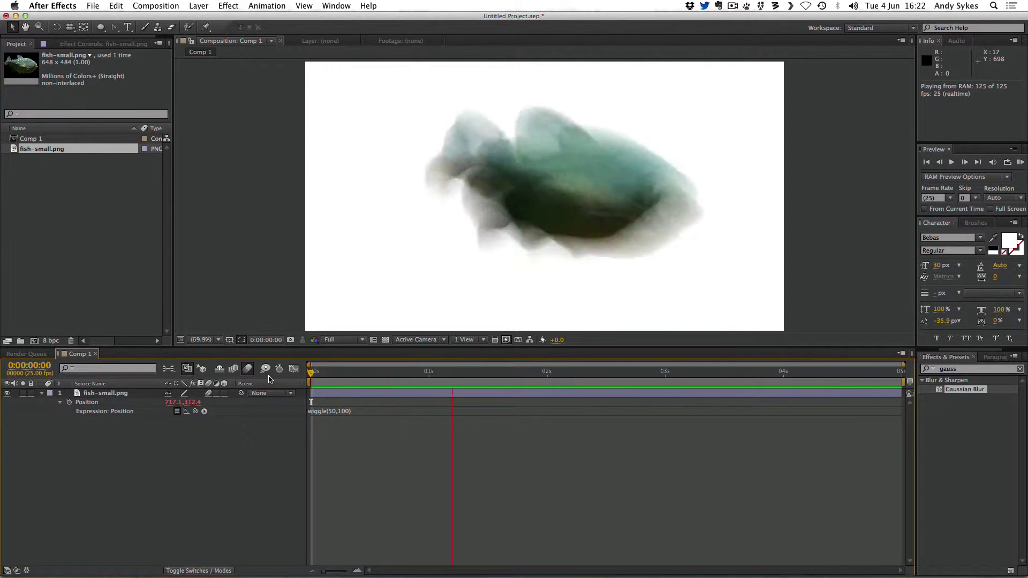
pyautogui.click(254, 316)
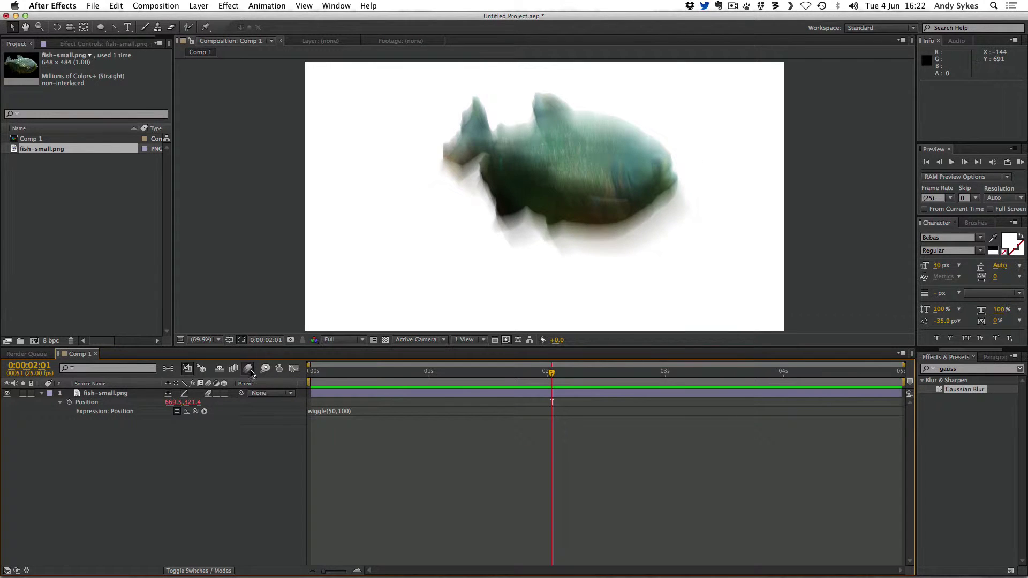
# Step: Turn motion blur off and undo the Position wiggle expression edits
pyautogui.click(247, 368)
pyautogui.moveTo(357, 386); pyautogui.dragTo(286, 379)
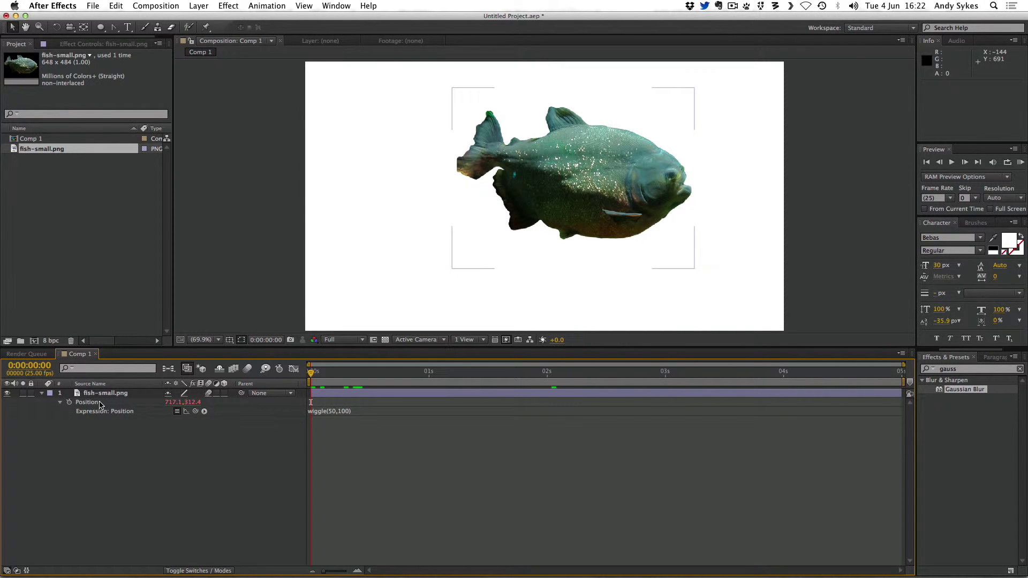
pyautogui.press('space')
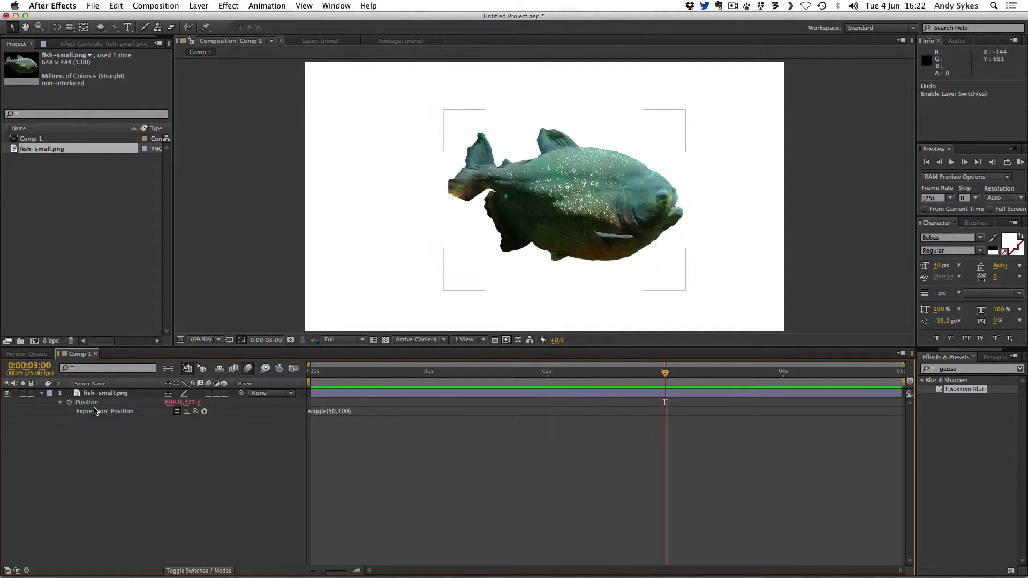
pyautogui.press('super+z')
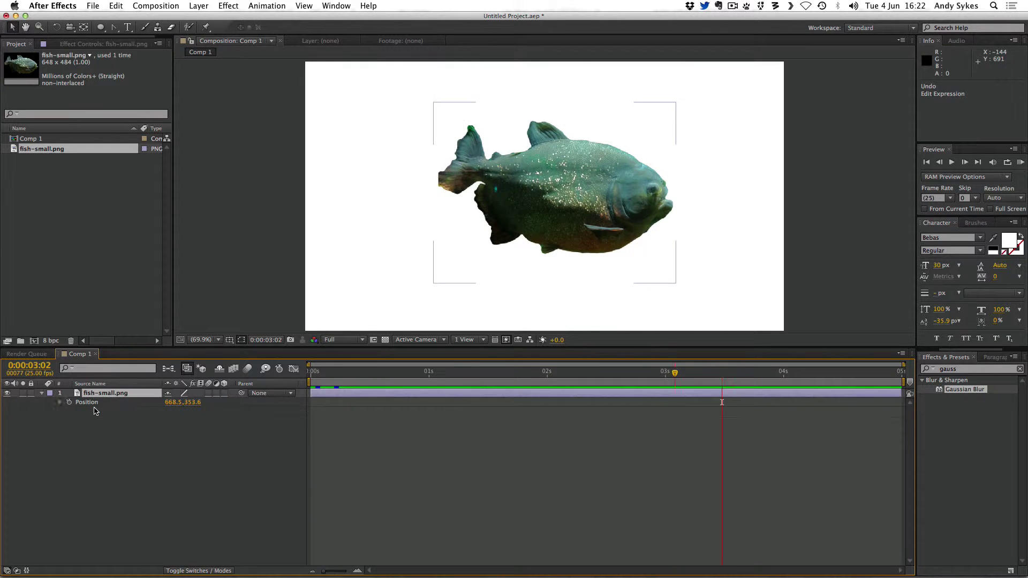
pyautogui.press('super+z')
pyautogui.press('super+z')
# Step: Add a wiggle(5,10) expression to the fish's Rotation and preview it
pyautogui.press('r')
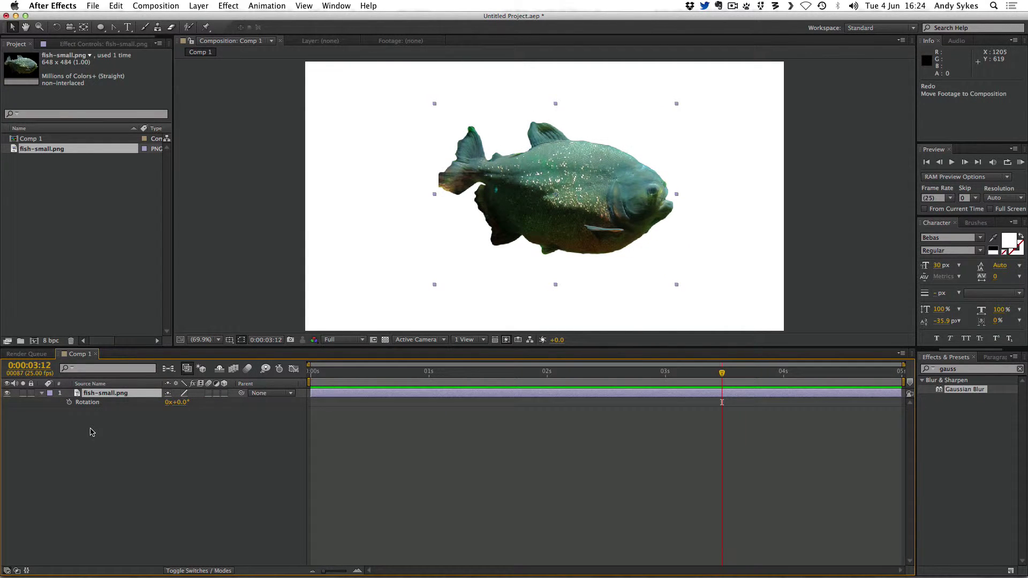
pyautogui.keyDown('alt'); pyautogui.click(69, 403); pyautogui.keyUp('alt')
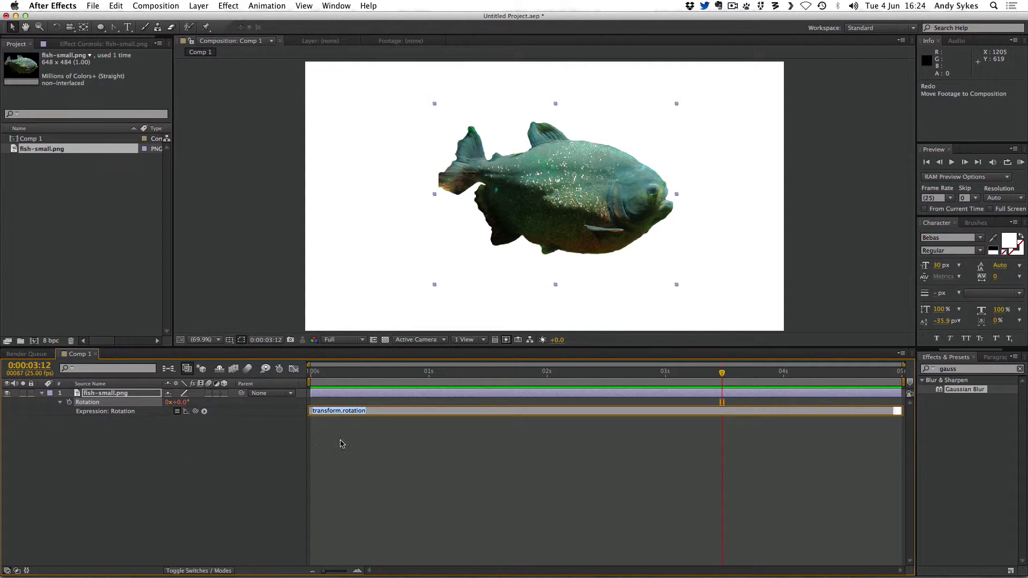
pyautogui.write('wiggle(5,10')
pyautogui.click(346, 456)
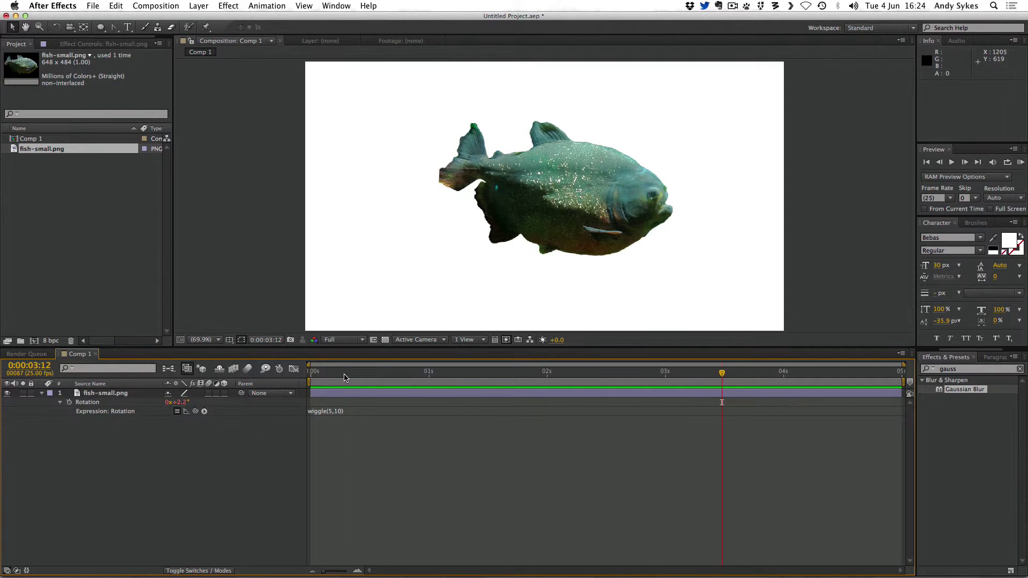
pyautogui.press('KP_0')
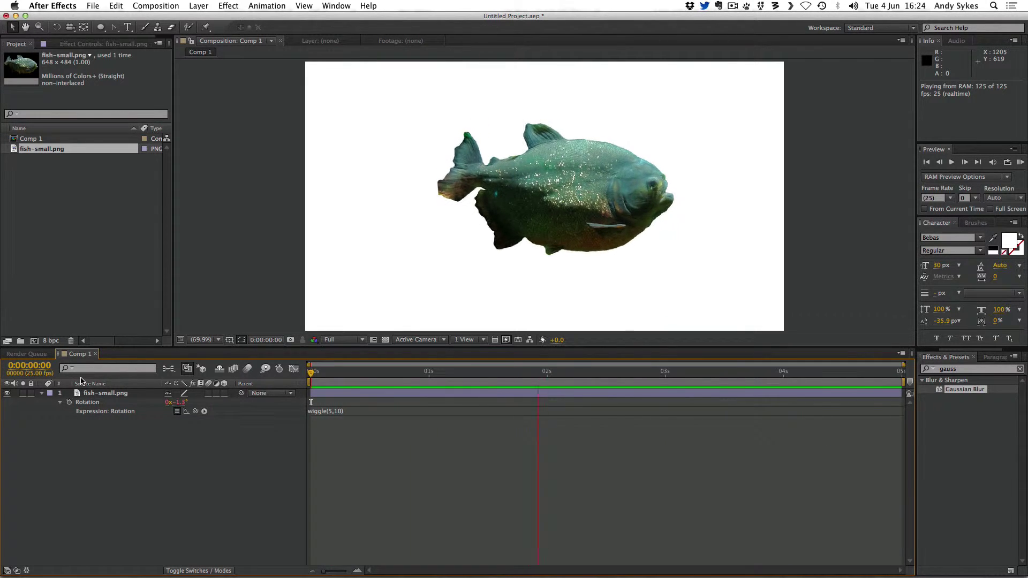
pyautogui.press('space')
# Step: Change the Rotation expression to wiggle(5,360) and preview the random spinning
pyautogui.click(336, 411)
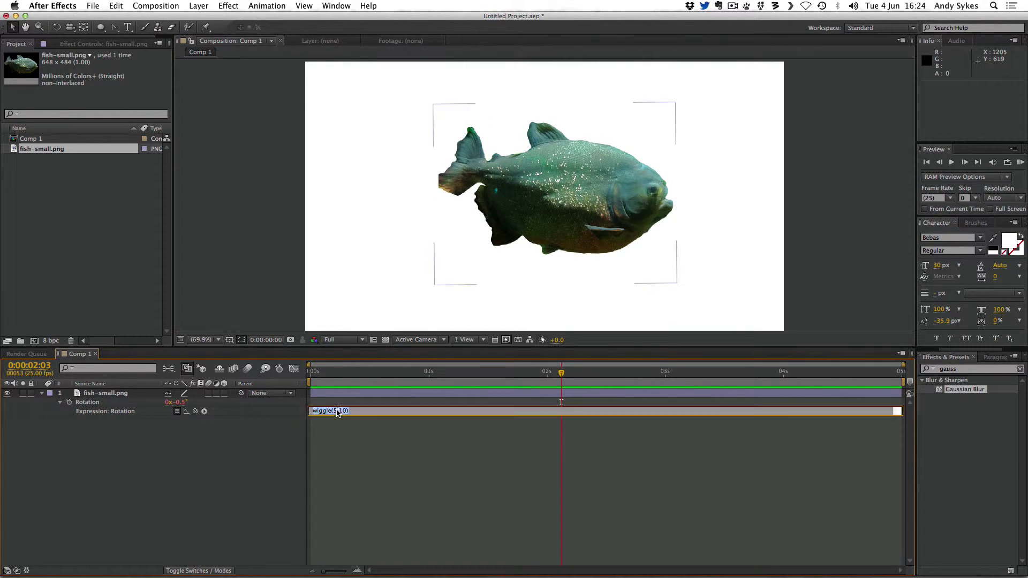
pyautogui.click(341, 411)
pyautogui.press('BackSpace')
pyautogui.click(363, 436)
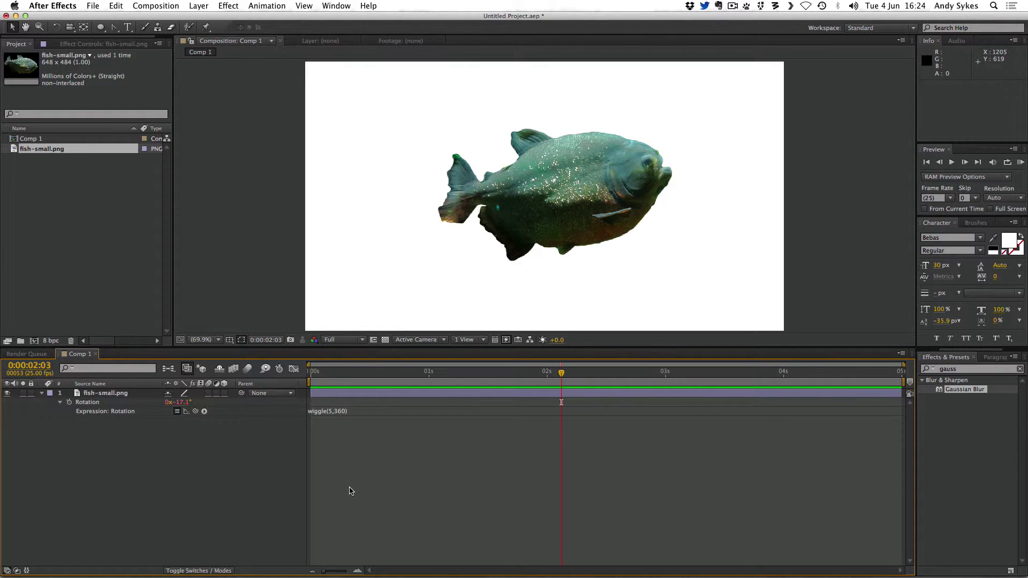
pyautogui.moveTo(347, 370); pyautogui.dragTo(310, 373)
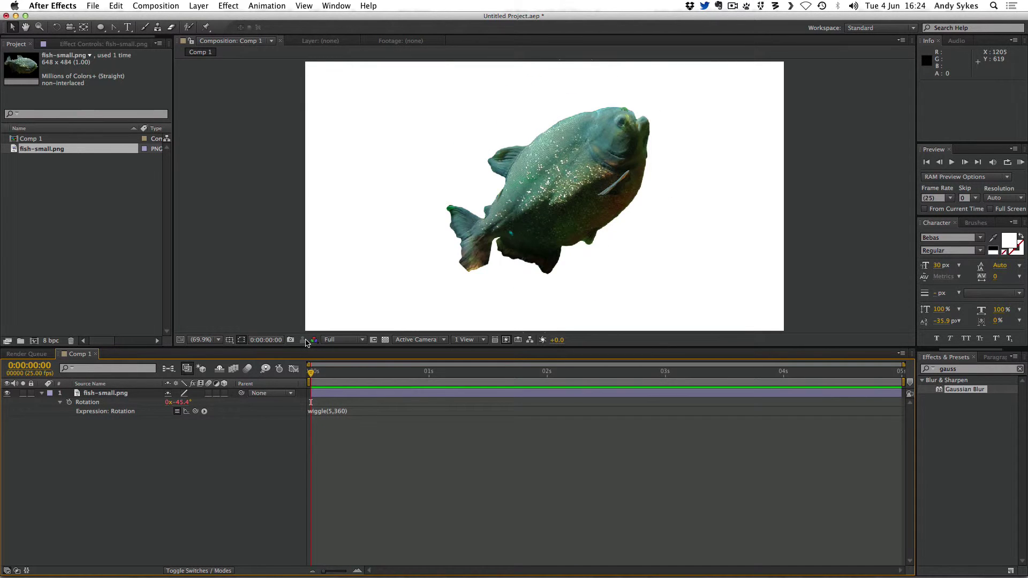
pyautogui.press('KP_0')
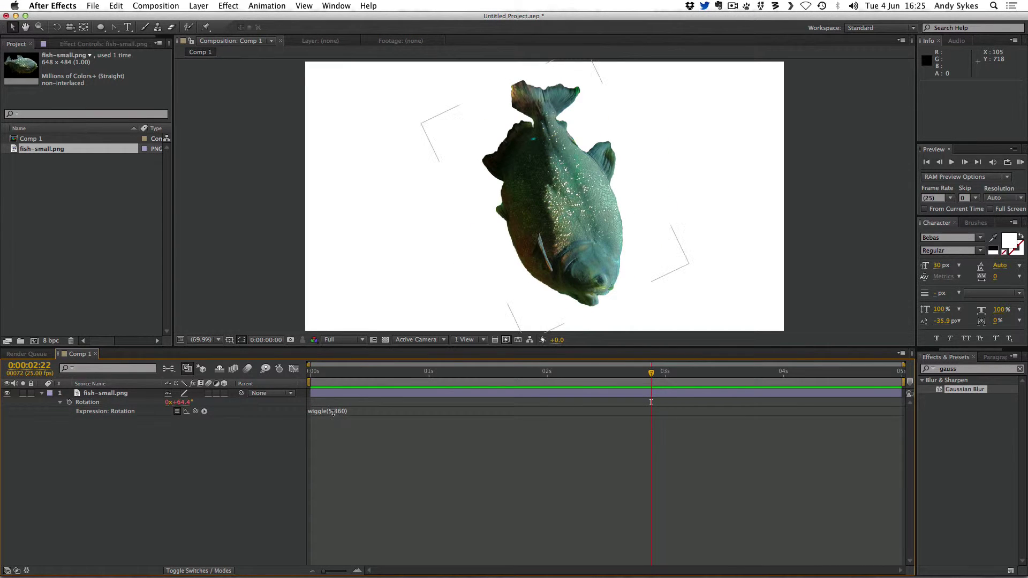
# Step: Slow the Rotation expression to wiggle(.5,360) and preview the slower spin
pyautogui.click(333, 411)
pyautogui.click(332, 411)
pyautogui.press('Delete')
pyautogui.press('Delete')
pyautogui.click(356, 446)
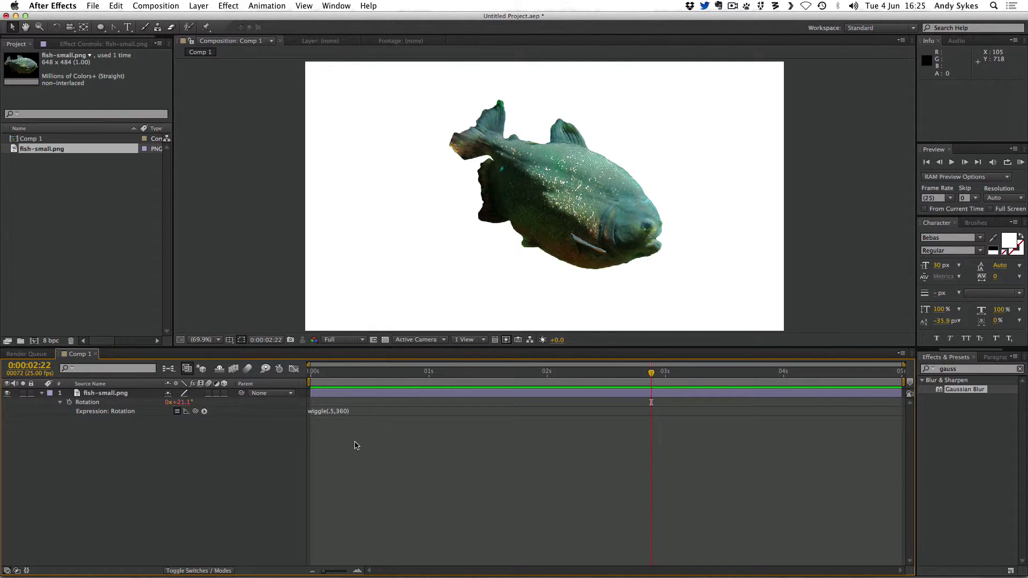
pyautogui.press('Home')
pyautogui.press('KP_0')
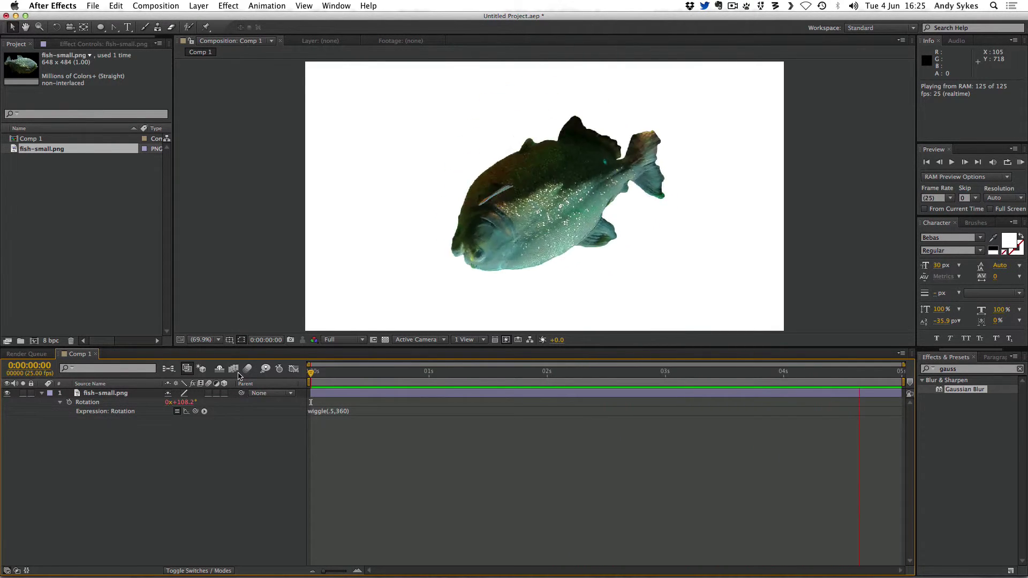
pyautogui.press('space')
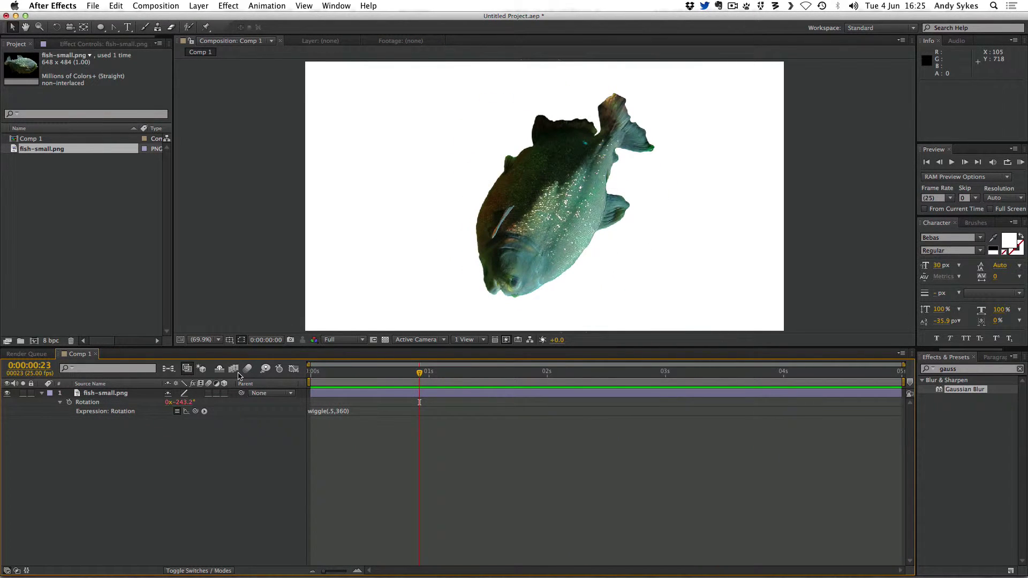
# Step: Remove the Rotation expression, shrink the fish to 52%, and move it to the left edge
pyautogui.keyDown('alt'); pyautogui.click(71, 403); pyautogui.keyUp('alt')
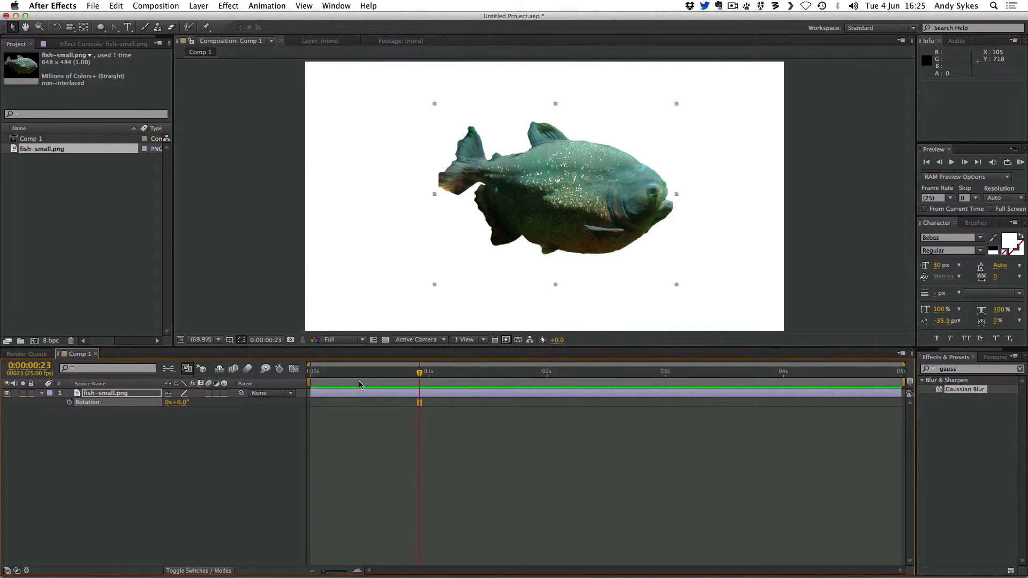
pyautogui.press('Home')
pyautogui.press('s')
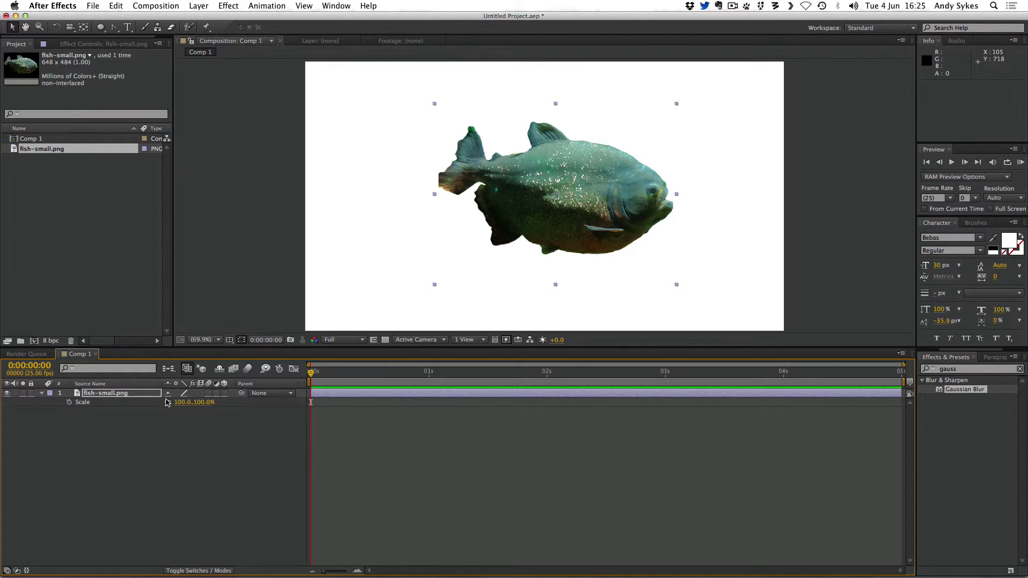
pyautogui.moveTo(183, 403); pyautogui.dragTo(156, 402)
pyautogui.moveTo(563, 192); pyautogui.dragTo(377, 211)
# Step: Keyframe Position at 0s on the left and at the end on the right, then preview the swim
pyautogui.press('p')
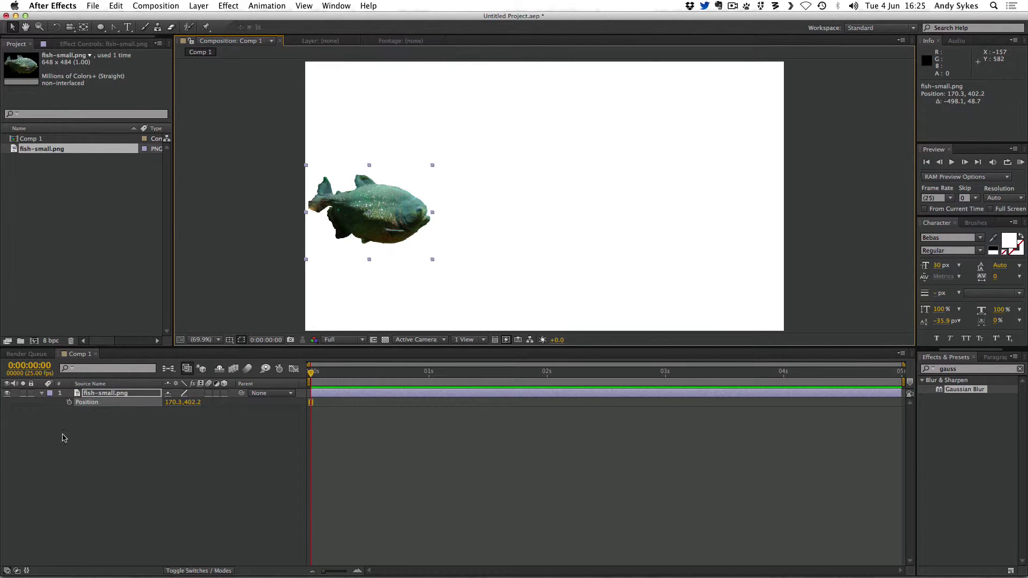
pyautogui.click(68, 402)
pyautogui.click(542, 371)
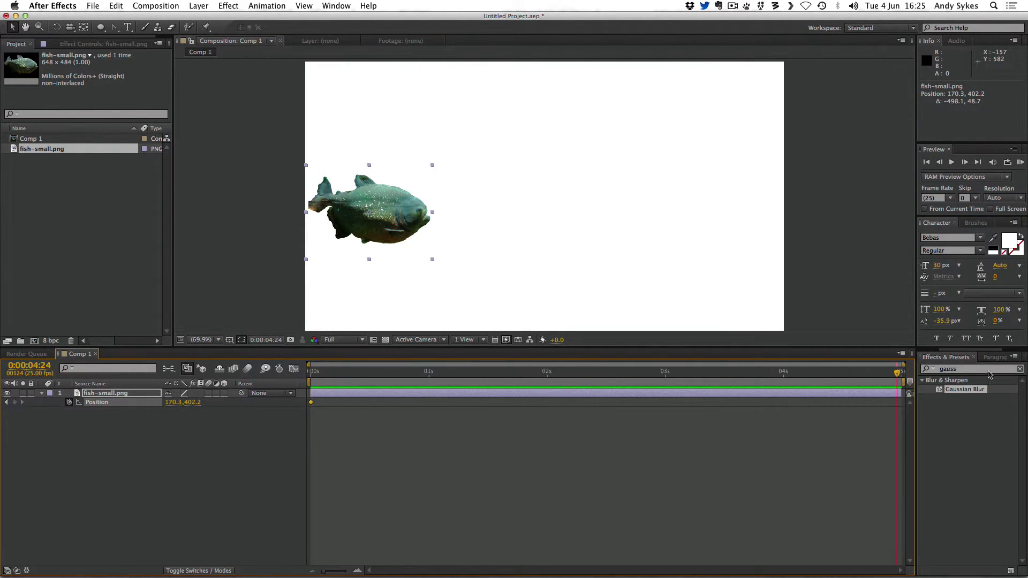
pyautogui.press('End')
pyautogui.moveTo(389, 216); pyautogui.dragTo(721, 215)
pyautogui.press('Home')
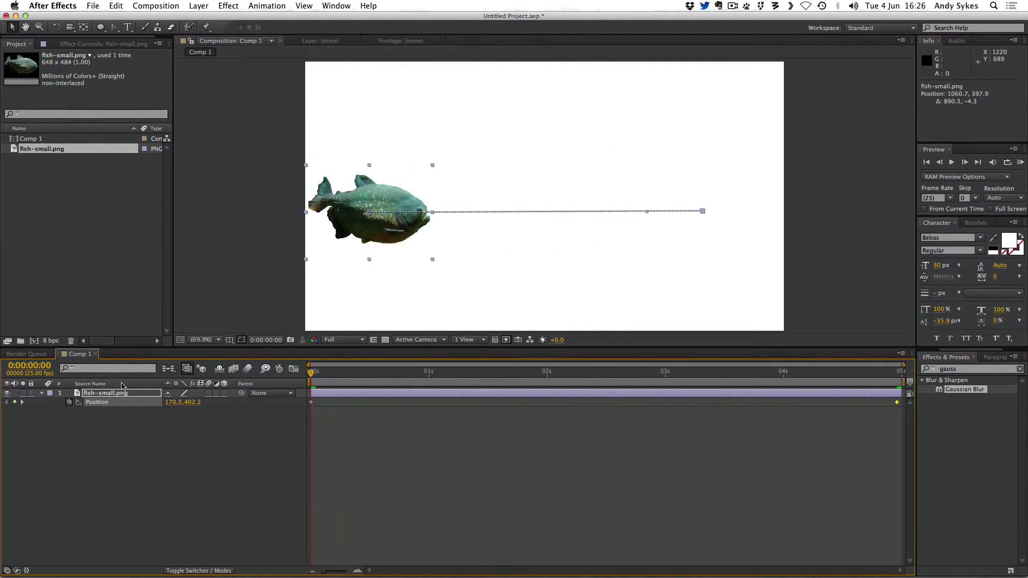
pyautogui.press('KP_0')
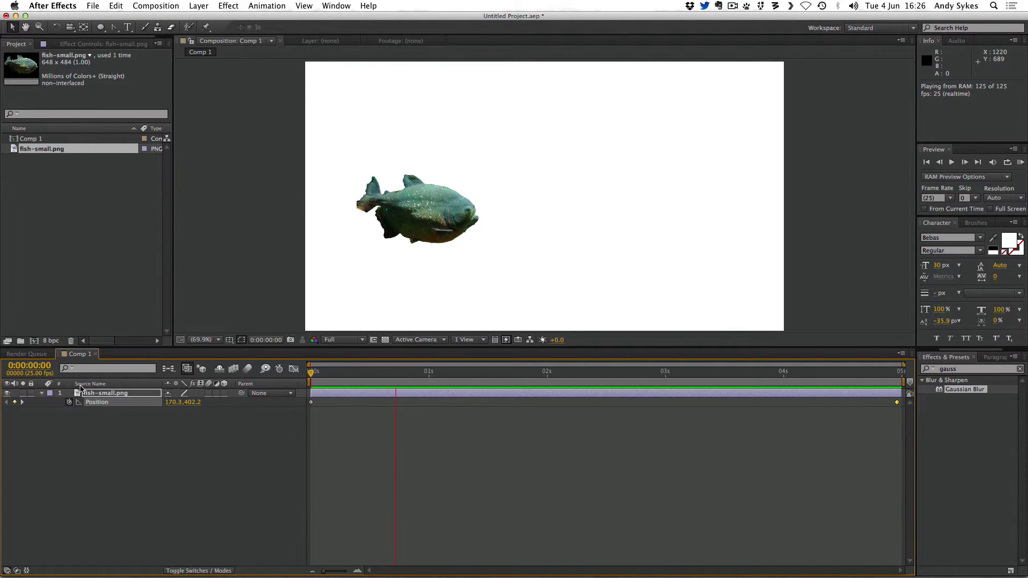
pyautogui.press('space')
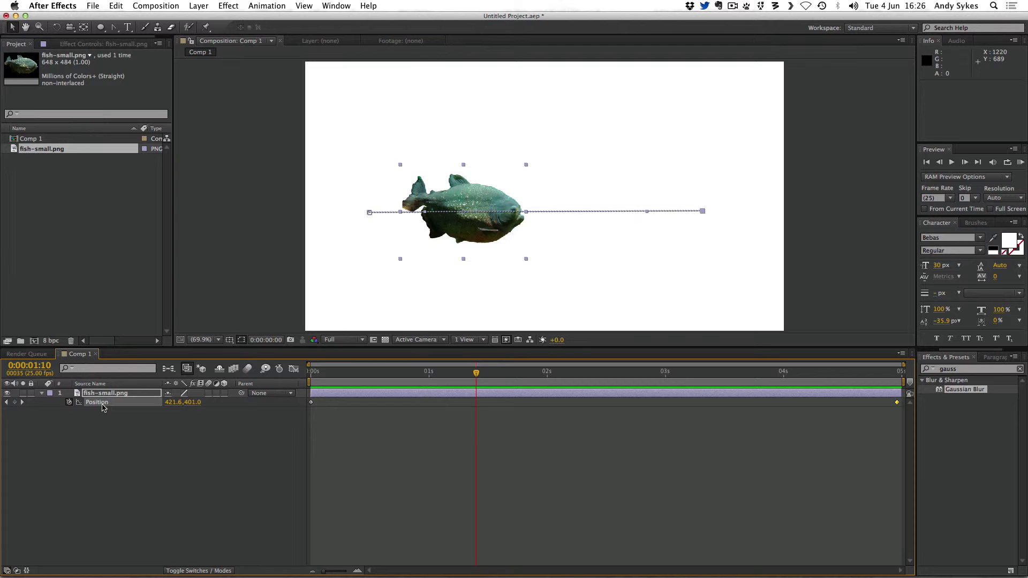
# Step: Layer a wiggle(5,10) expression on the keyframed Position and preview the wobbling swim
pyautogui.moveTo(415, 375); pyautogui.dragTo(123, 388)
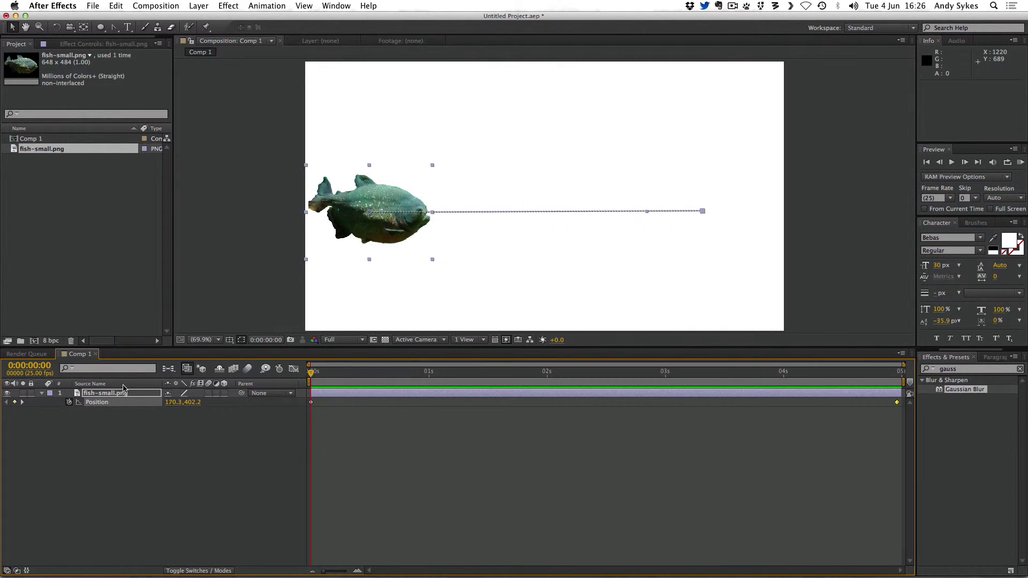
pyautogui.keyDown('alt'); pyautogui.click(68, 403); pyautogui.keyUp('alt')
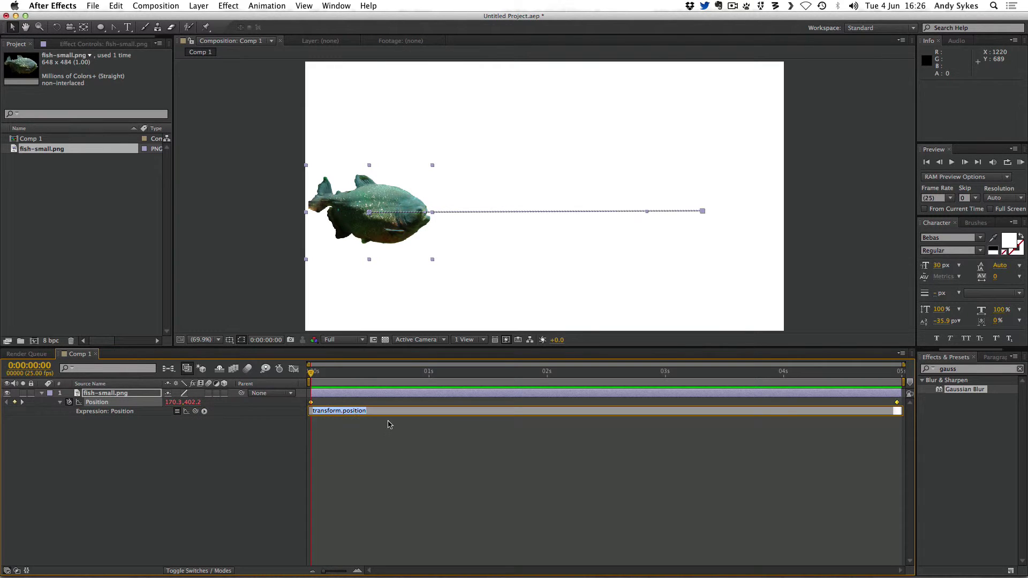
pyautogui.write('wiggle(5,10')
pyautogui.click(400, 431)
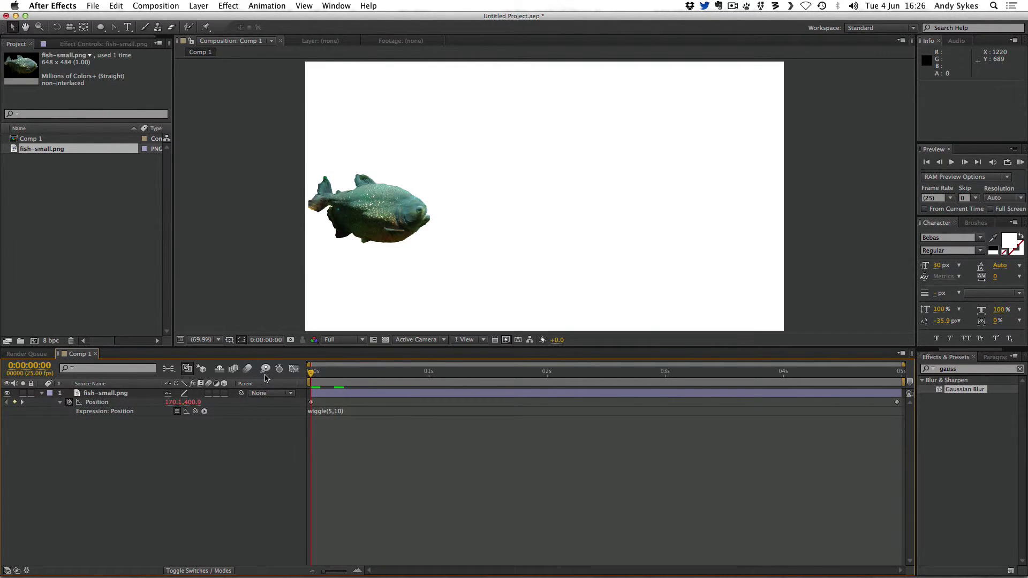
pyautogui.press('KP_0')
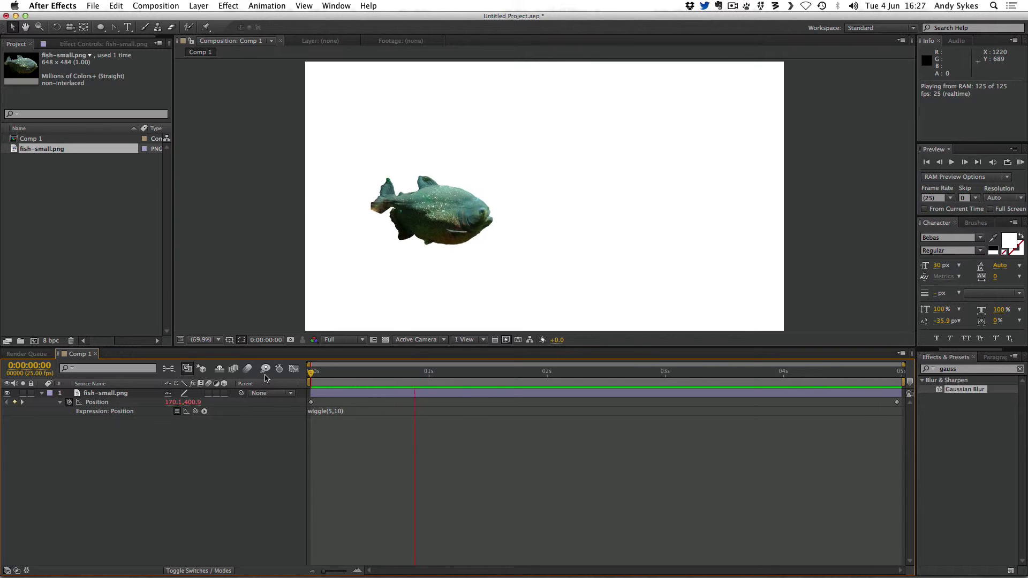
pyautogui.press('space')
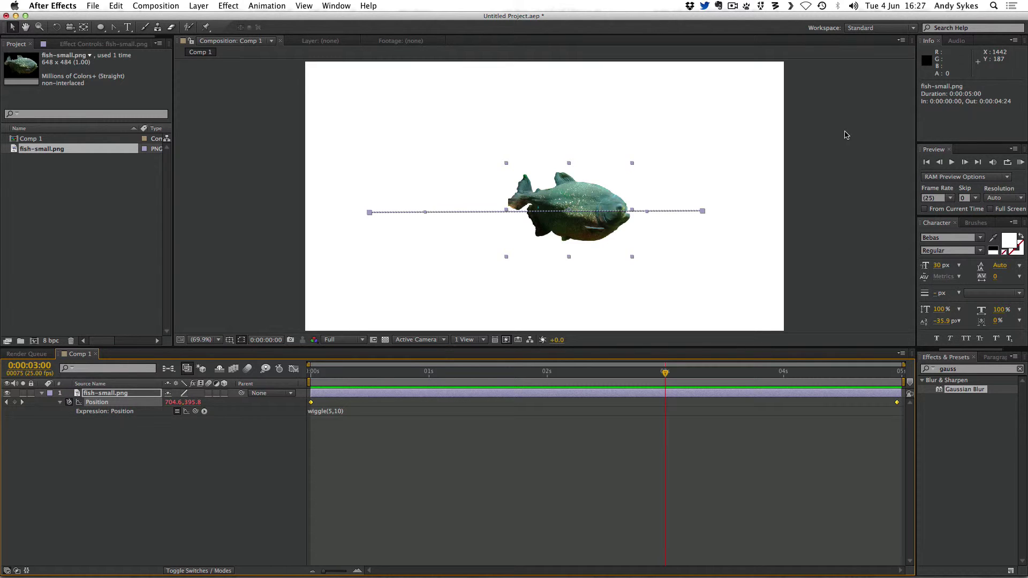
# Step: Remove the Position expression and keyframes, then move the fish to the frame centre
pyautogui.keyDown('alt'); pyautogui.click(70, 403); pyautogui.keyUp('alt')
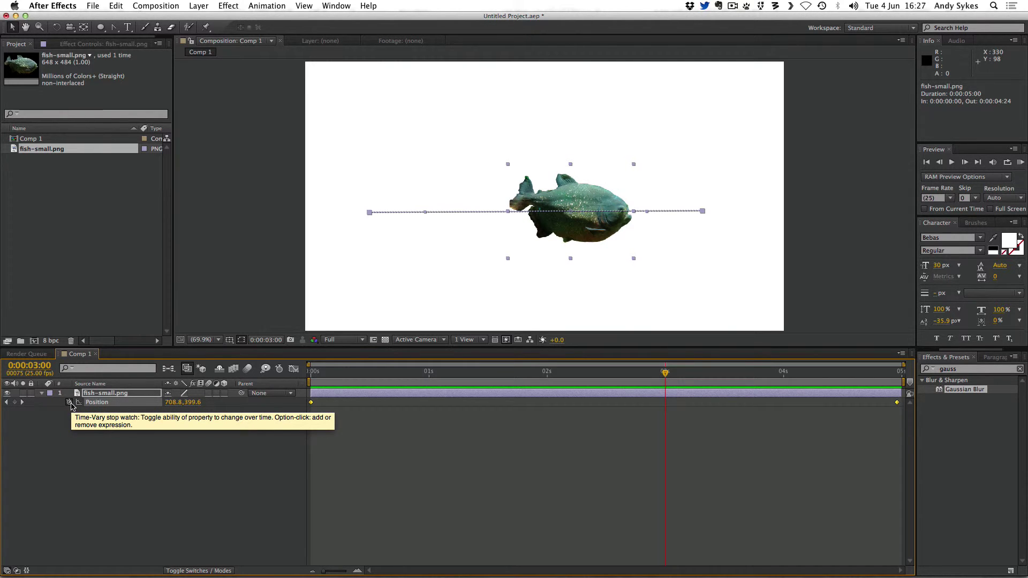
pyautogui.moveTo(381, 374); pyautogui.dragTo(17, 393)
pyautogui.click(70, 402)
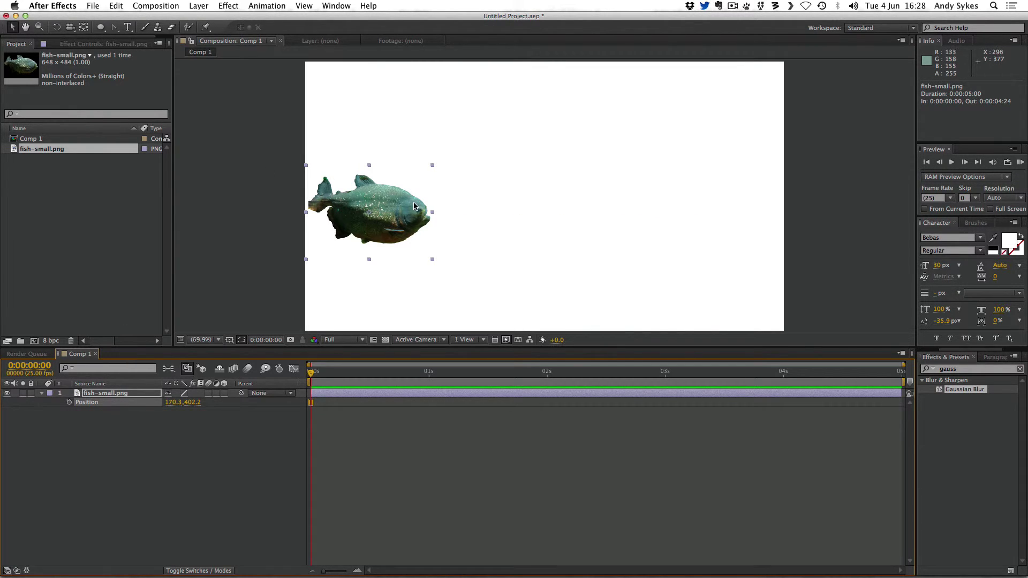
pyautogui.moveTo(394, 208); pyautogui.dragTo(577, 202)
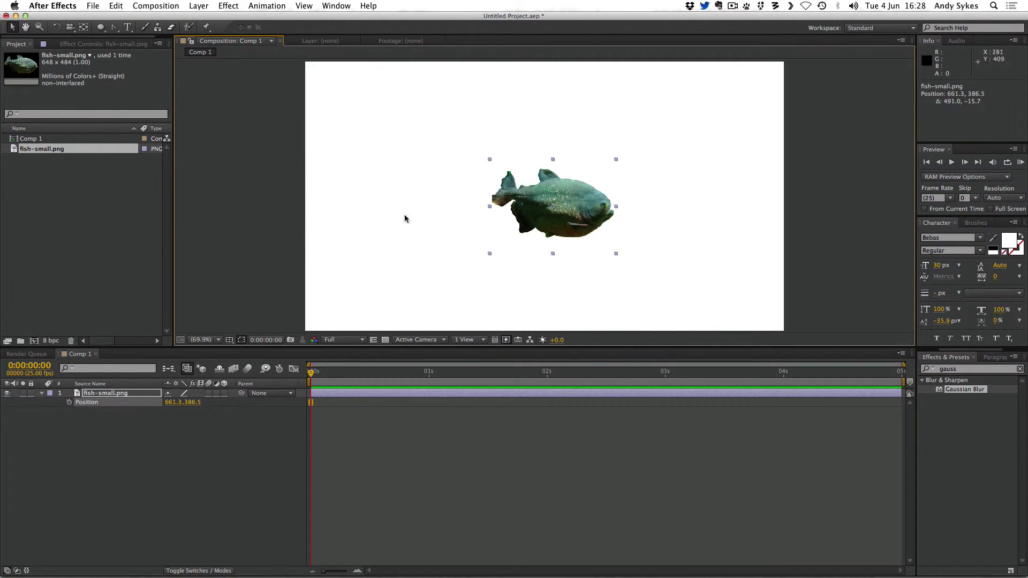
# Step: Enlarge the fish to 122% and recentre it in the frame
pyautogui.press('s')
pyautogui.moveTo(193, 407); pyautogui.dragTo(231, 407)
pyautogui.moveTo(624, 213); pyautogui.dragTo(605, 212)
pyautogui.press('t')
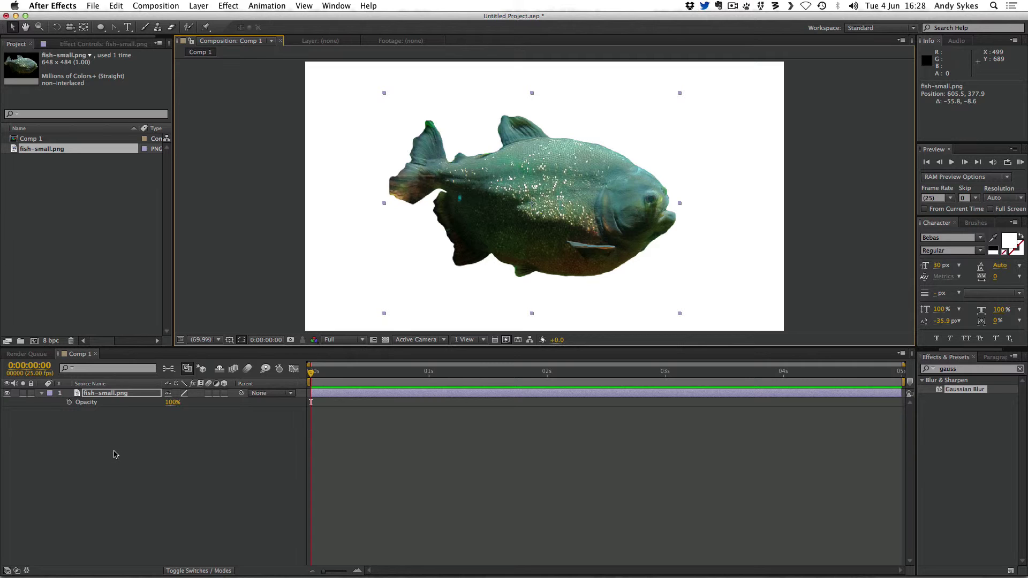
# Step: Drive the fish's Opacity with random(50) and preview the faint flicker
pyautogui.keyDown('alt'); pyautogui.click(69, 403); pyautogui.keyUp('alt')
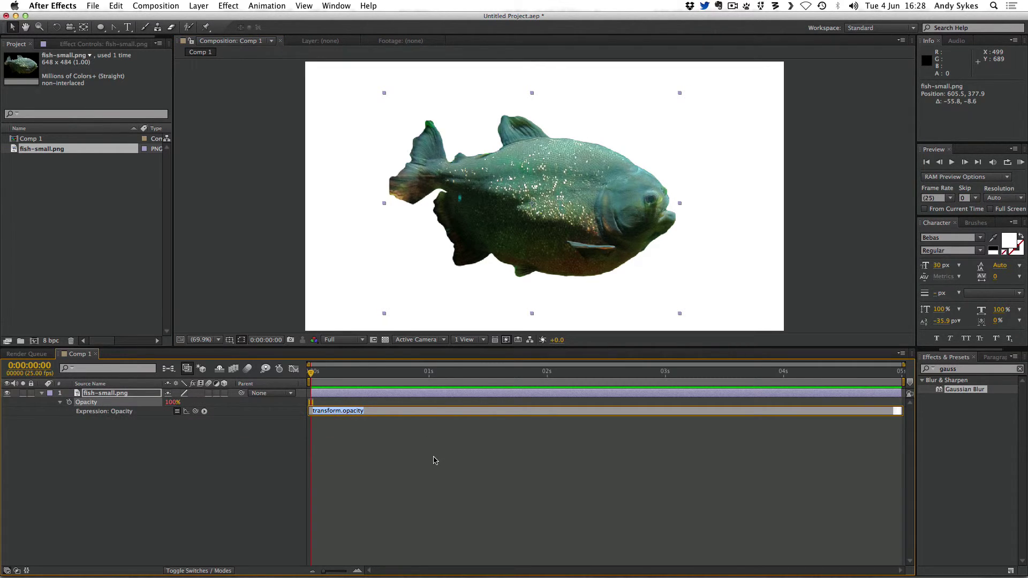
pyautogui.write('random(50')
pyautogui.click(475, 496)
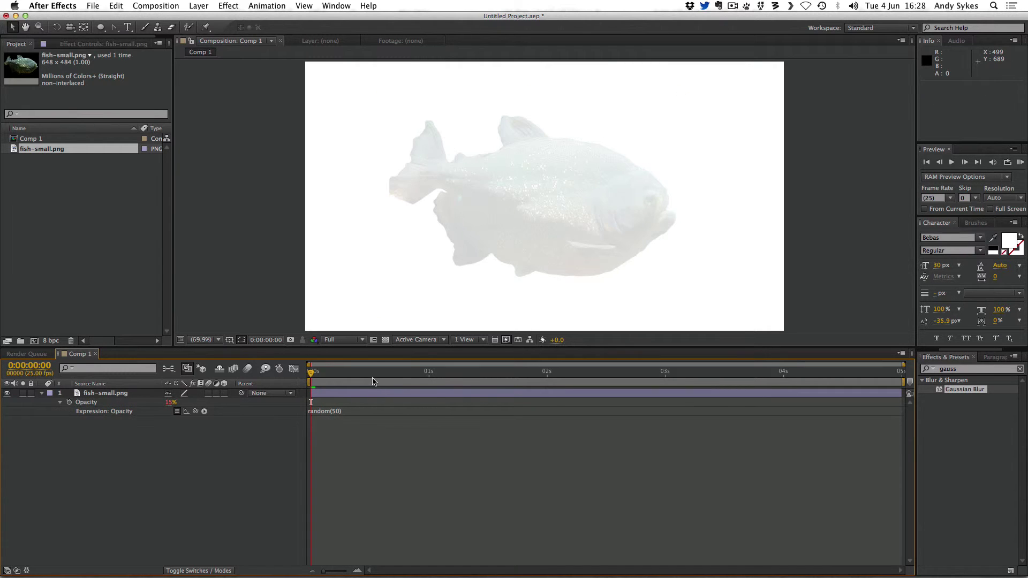
pyautogui.press('KP_0')
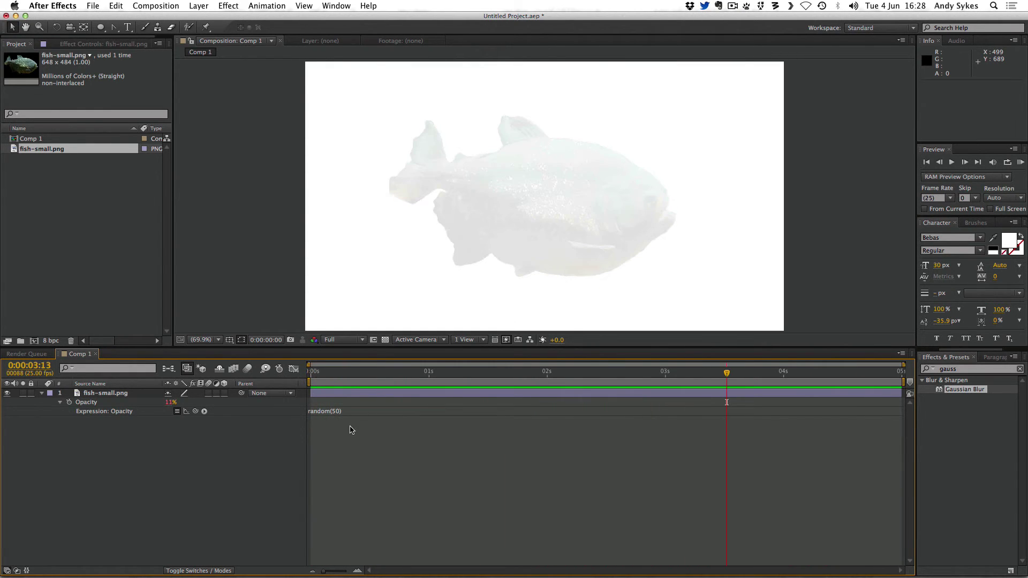
# Step: Change the Opacity expression to random(100) and preview the stronger flicker
pyautogui.click(338, 411)
pyautogui.click(346, 412)
pyautogui.click(356, 448)
pyautogui.press('Home')
pyautogui.press('KP_0')
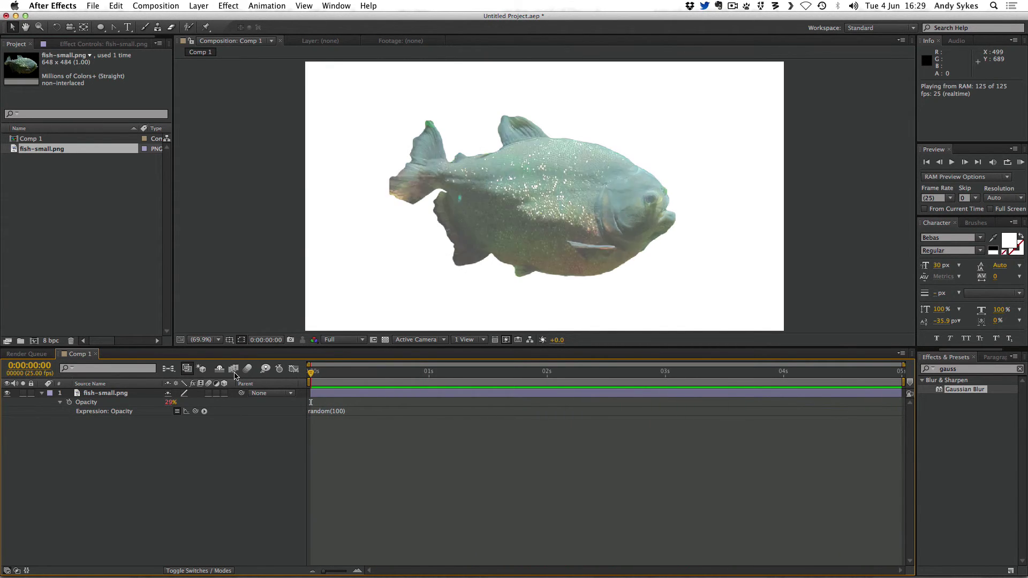
pyautogui.press('space')
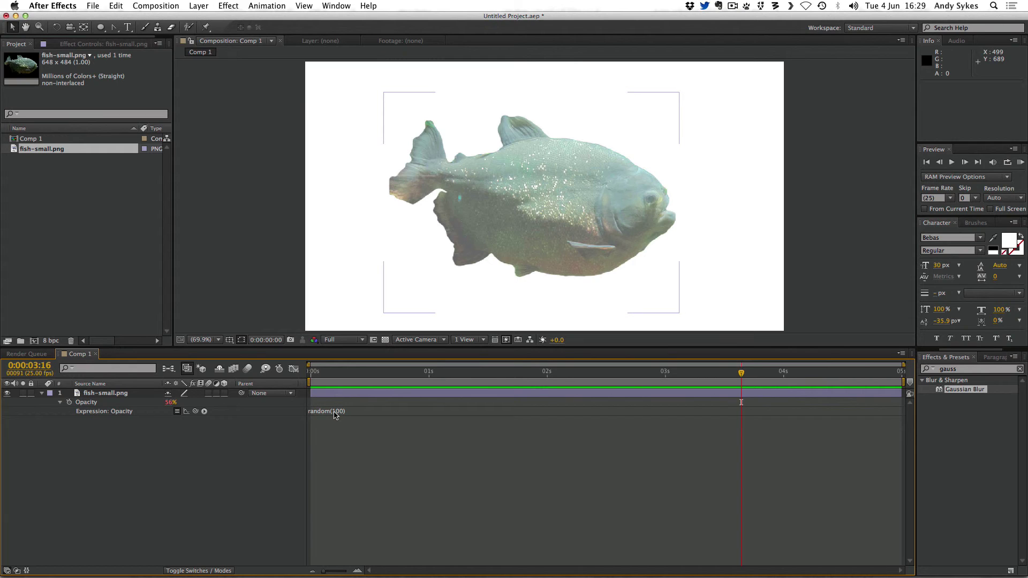
# Step: Change the Opacity expression to random(50,100) and preview the subtler flicker
pyautogui.click(335, 413)
pyautogui.click(337, 411)
pyautogui.write('50,')
pyautogui.click(369, 429)
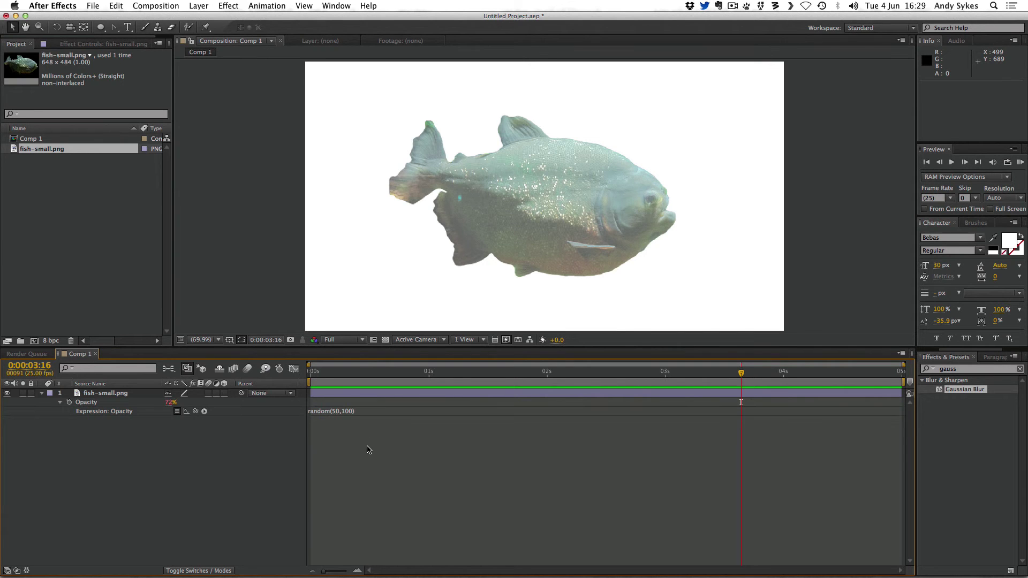
pyautogui.press('Home')
pyautogui.press('KP_0')
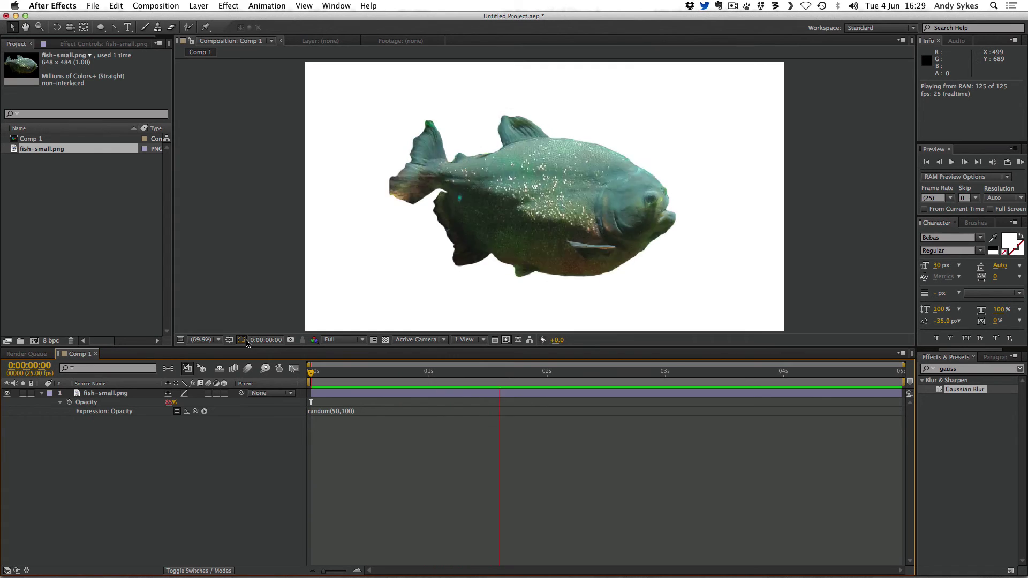
pyautogui.press('space')
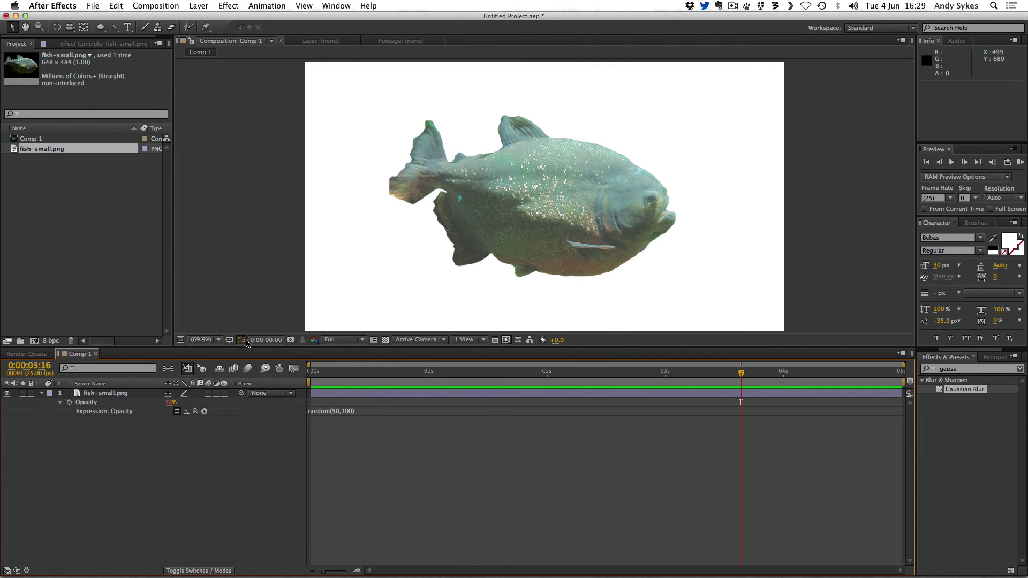